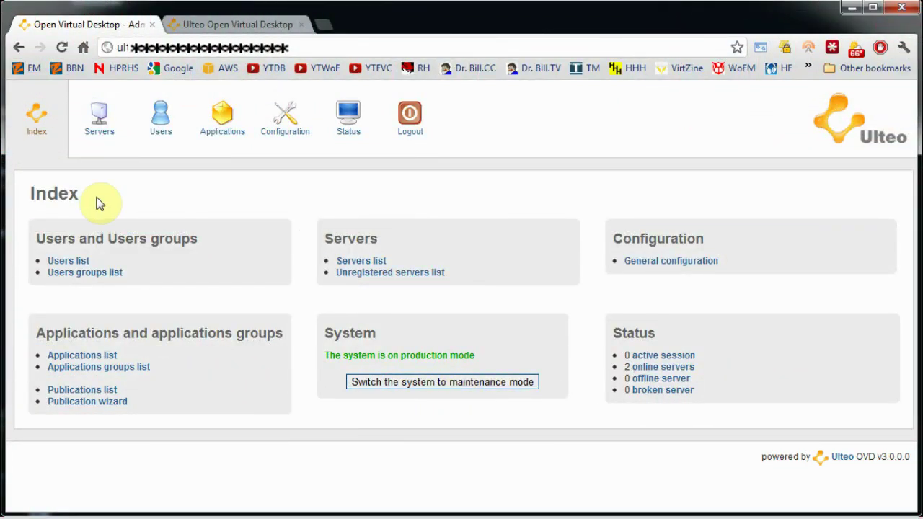
Review the registered servers list and the Users page, including its add and populate sections.
{"action": "left_click", "coordinate": [104, 134]}
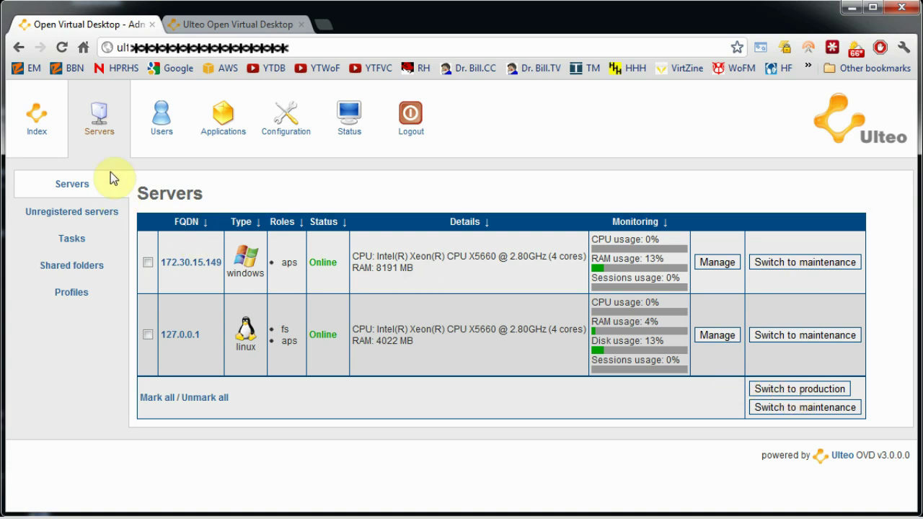
{"action": "left_click", "coordinate": [162, 121]}
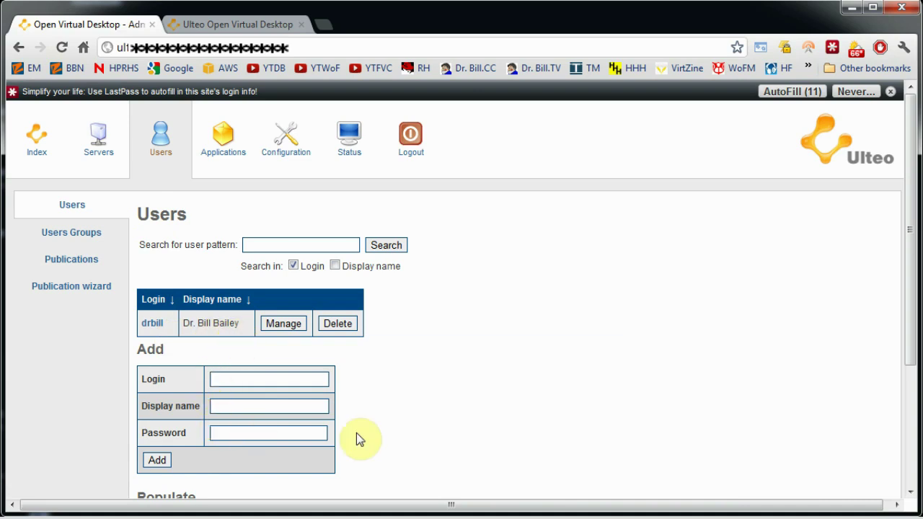
{"action": "scroll", "coordinate": [395, 423], "scroll_direction": "down", "scroll_amount": 3}
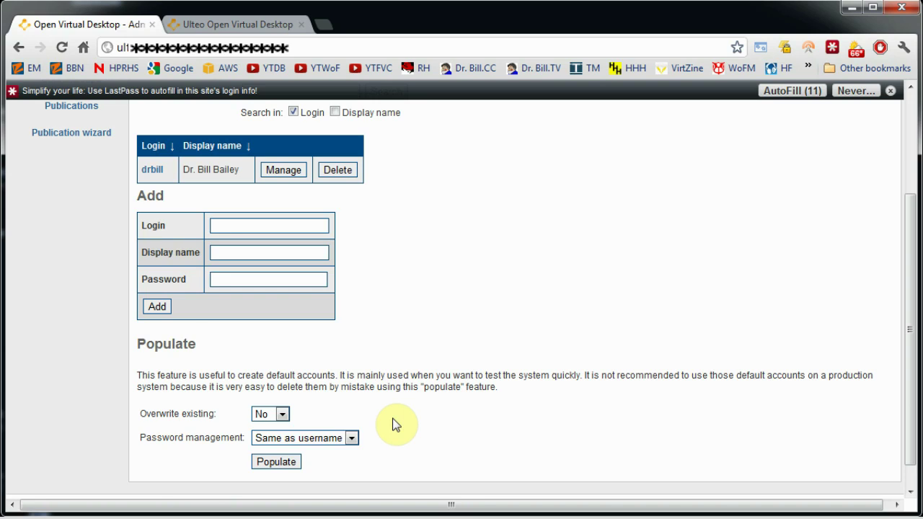
{"action": "scroll", "coordinate": [395, 424], "scroll_direction": "down", "scroll_amount": 1}
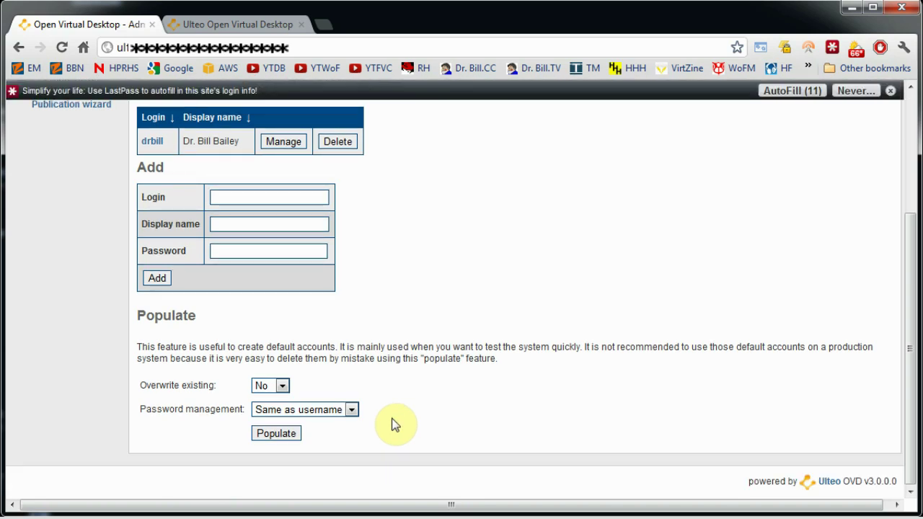
Return to the start of the Users page and tell LastPass never to offer autofill for this page.
{"action": "key", "text": "F5"}
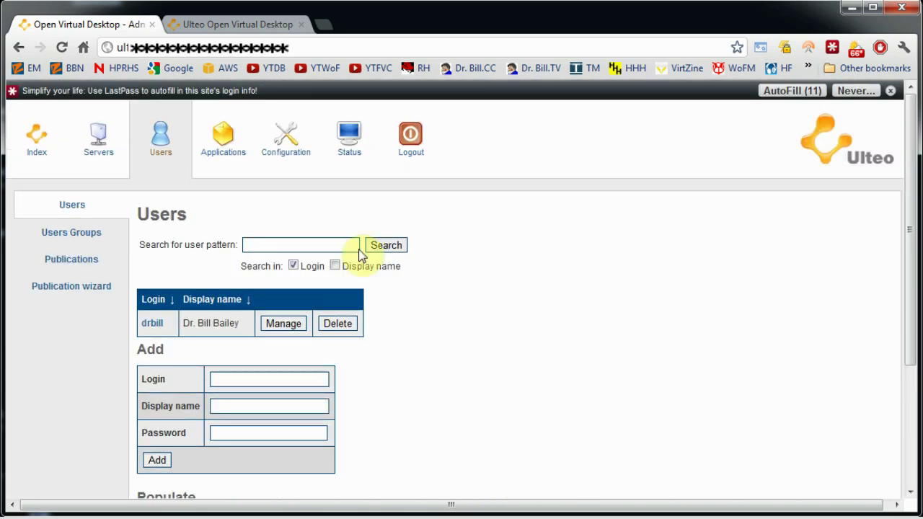
{"action": "left_click", "coordinate": [855, 90]}
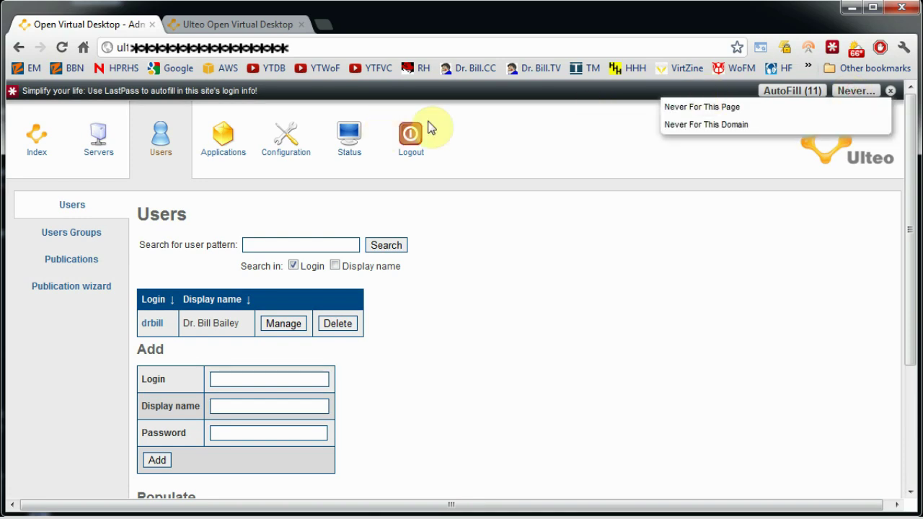
{"action": "left_click", "coordinate": [715, 114]}
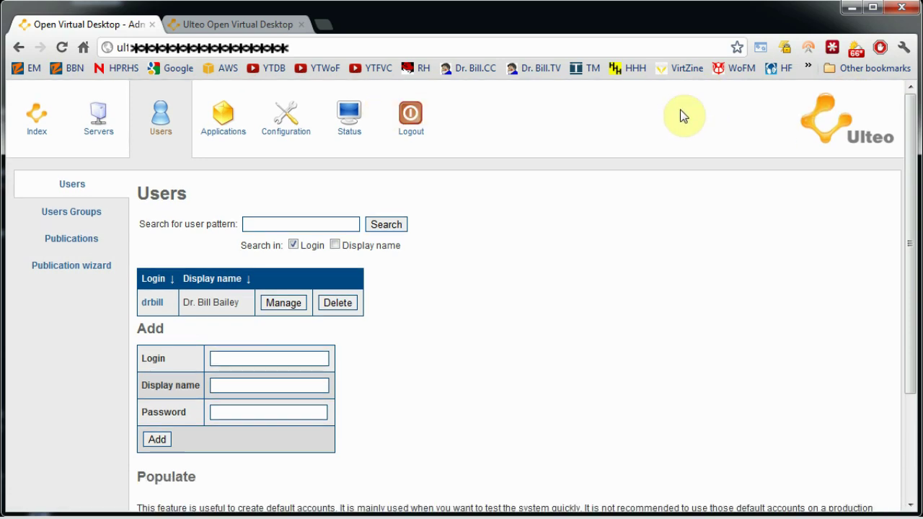
Examine the complete list of Linux and Windows applications available on the servers.
{"action": "left_click", "coordinate": [221, 121]}
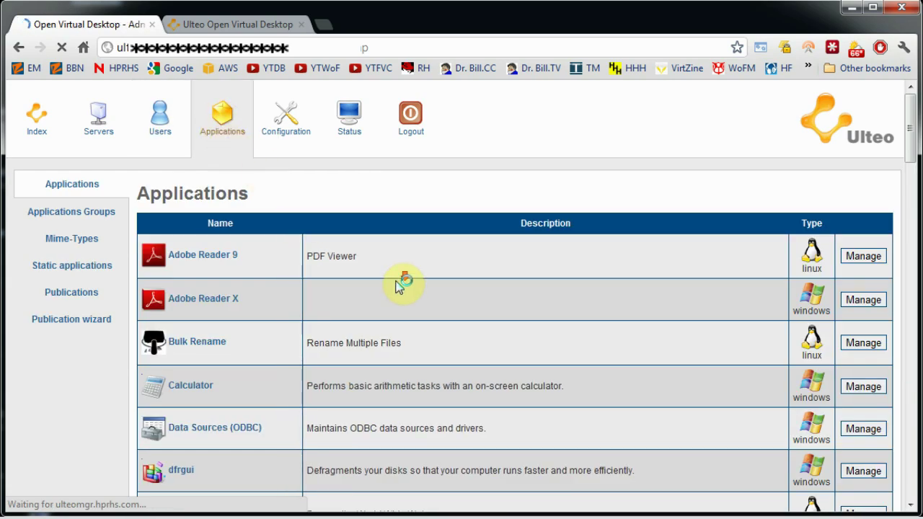
{"action": "scroll", "coordinate": [401, 285], "scroll_direction": "down", "scroll_amount": 2}
{"action": "scroll", "coordinate": [400, 286], "scroll_direction": "down", "scroll_amount": 5}
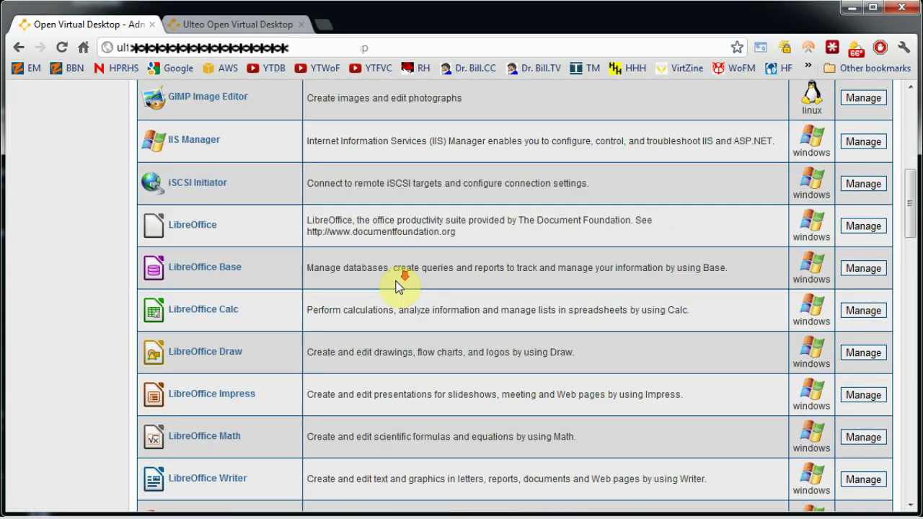
{"action": "scroll", "coordinate": [399, 285], "scroll_direction": "down", "scroll_amount": 6}
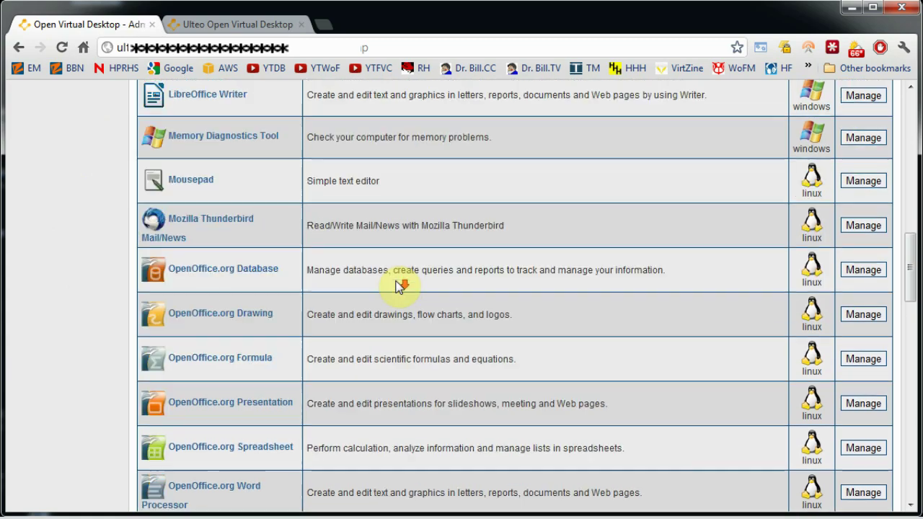
{"action": "scroll", "coordinate": [395, 286], "scroll_direction": "down", "scroll_amount": 7}
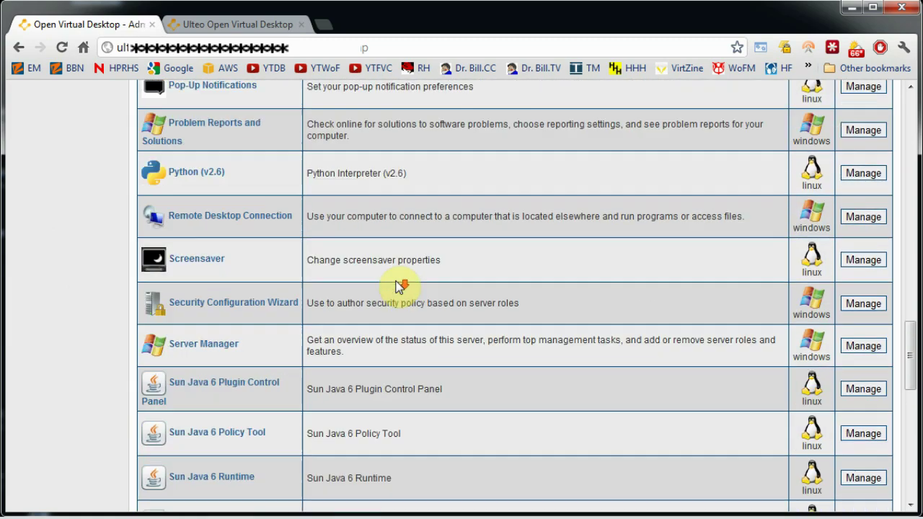
{"action": "scroll", "coordinate": [398, 286], "scroll_direction": "down", "scroll_amount": 7}
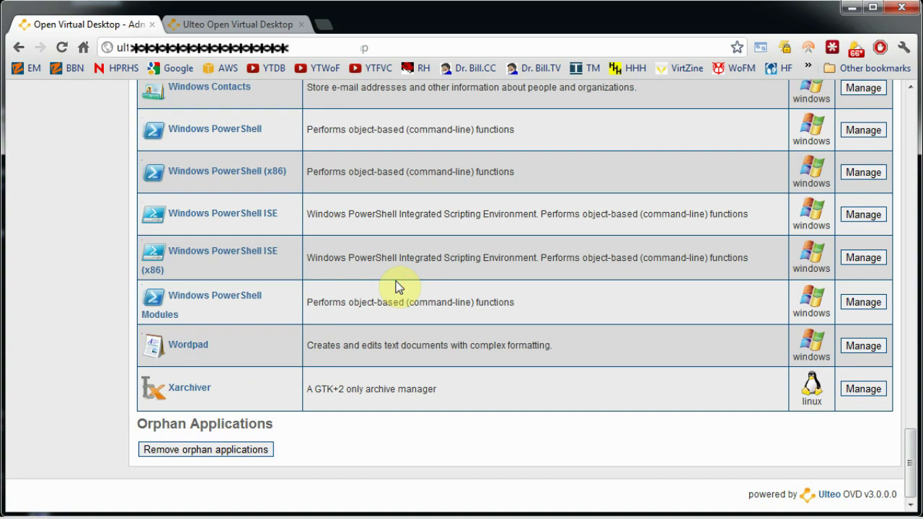
{"action": "scroll", "coordinate": [398, 286], "scroll_direction": "up", "scroll_amount": 7}
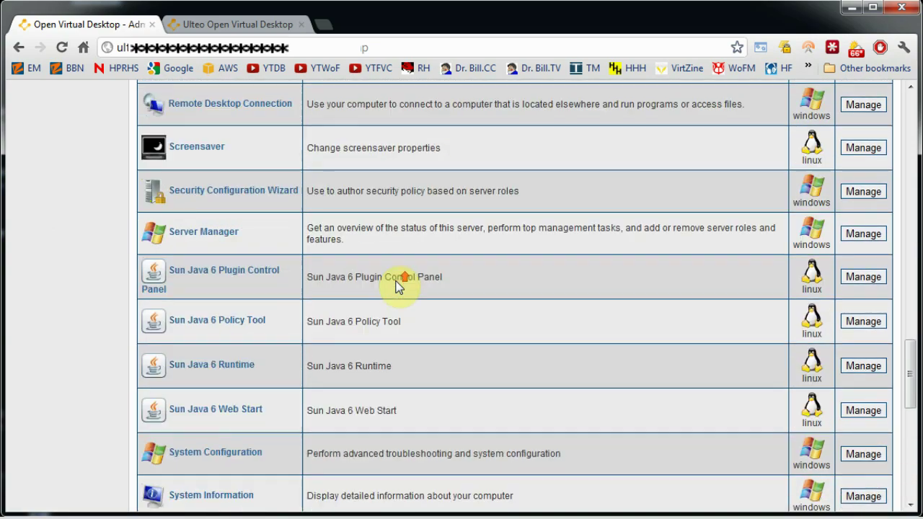
{"action": "scroll", "coordinate": [396, 287], "scroll_direction": "up", "scroll_amount": 17}
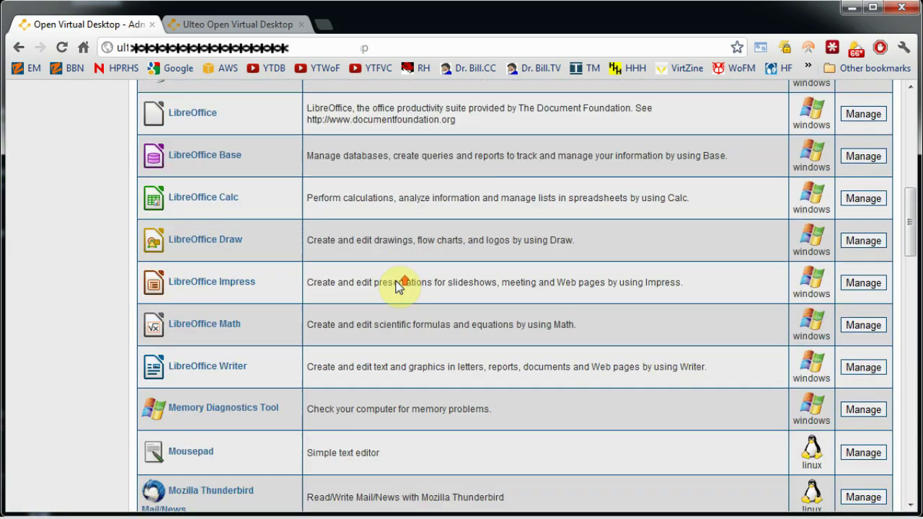
{"action": "scroll", "coordinate": [397, 287], "scroll_direction": "up", "scroll_amount": 4}
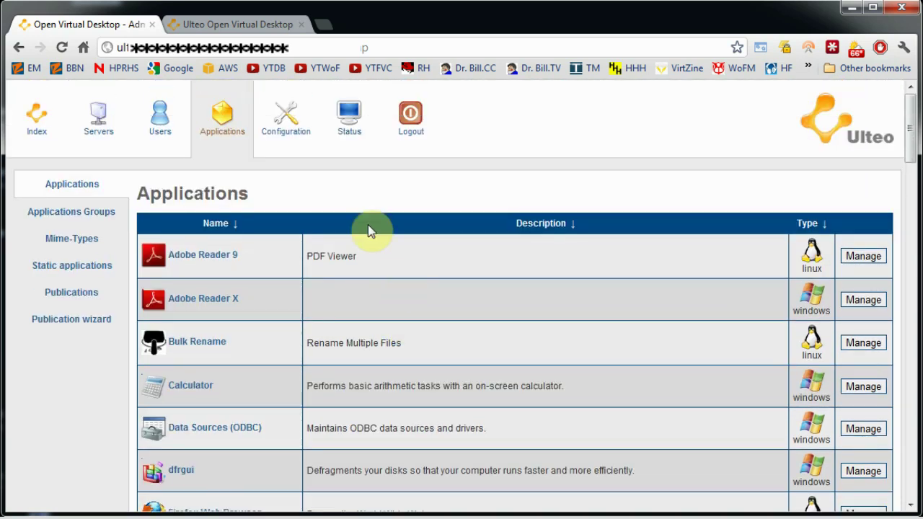
Check which profile types the domain integration settings offer, leaving the Internal profile selected.
{"action": "left_click", "coordinate": [289, 124]}
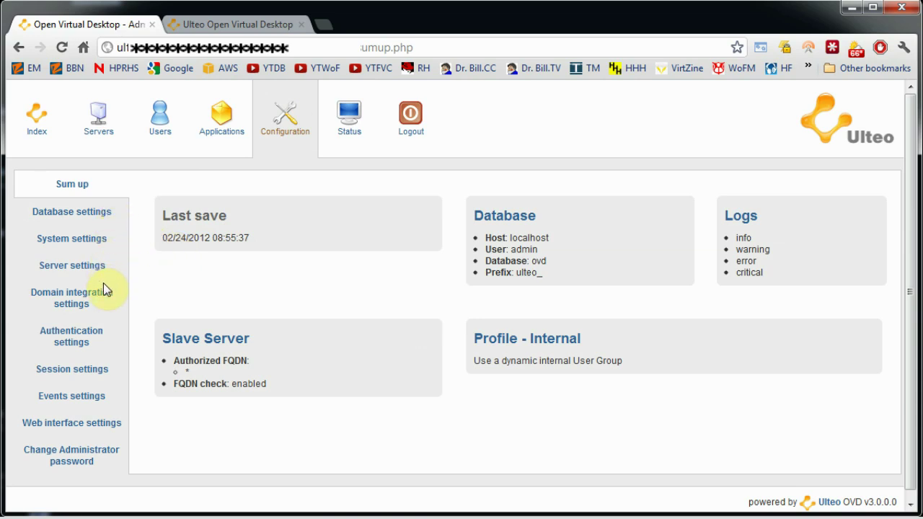
{"action": "left_click", "coordinate": [83, 303]}
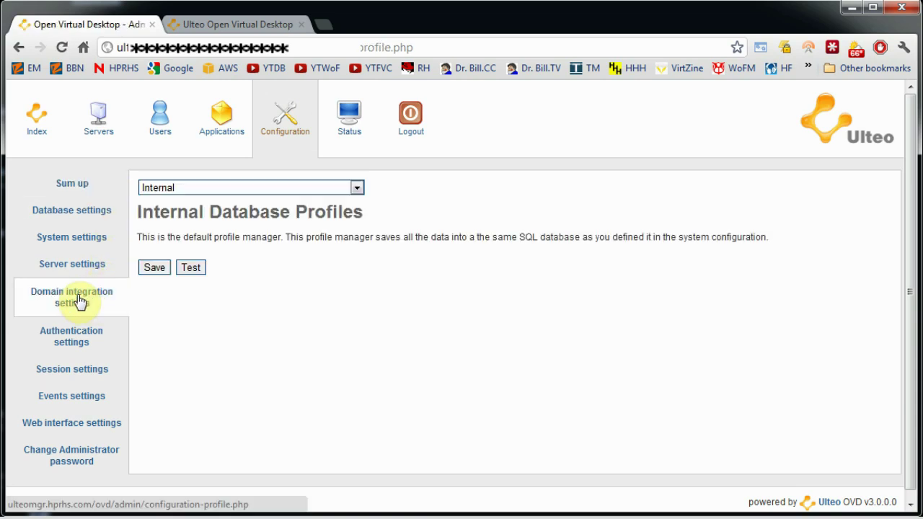
{"action": "left_click", "coordinate": [356, 188]}
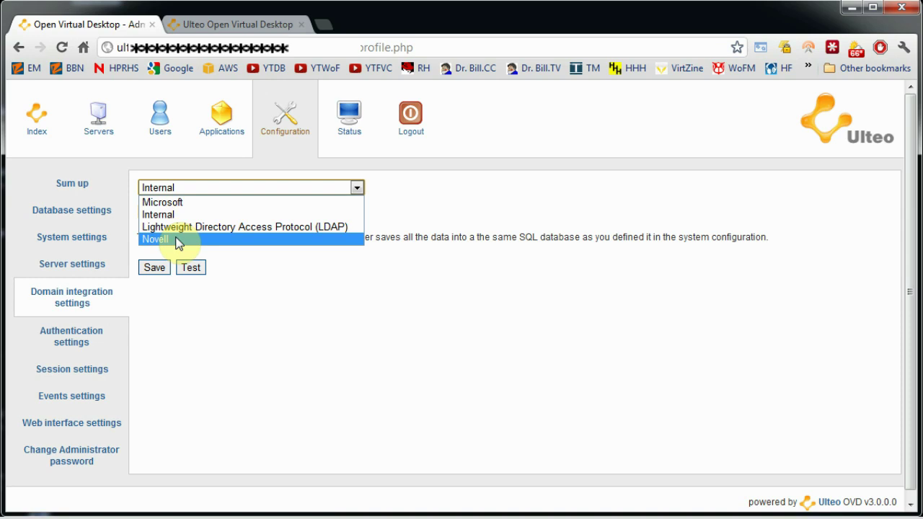
{"action": "left_click", "coordinate": [555, 204]}
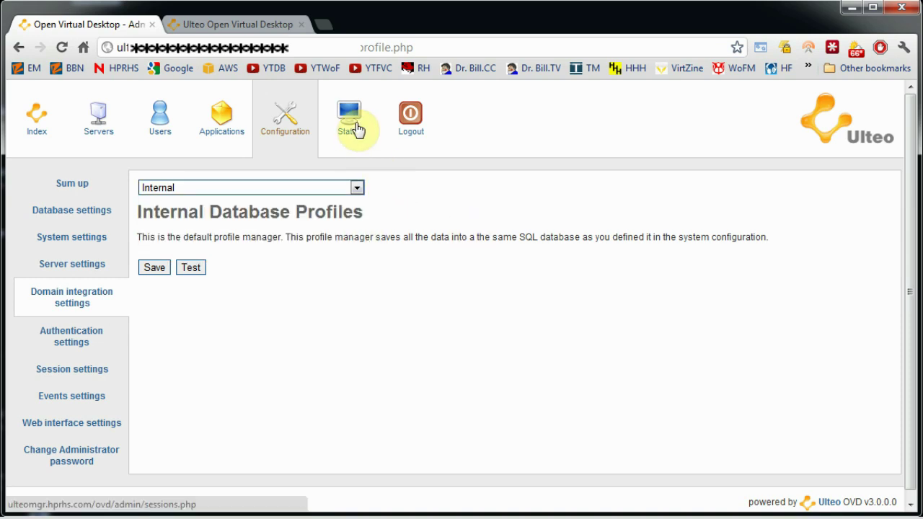
Check the active sessions and the Session Manager and slave server logs in the system status.
{"action": "left_click", "coordinate": [351, 124]}
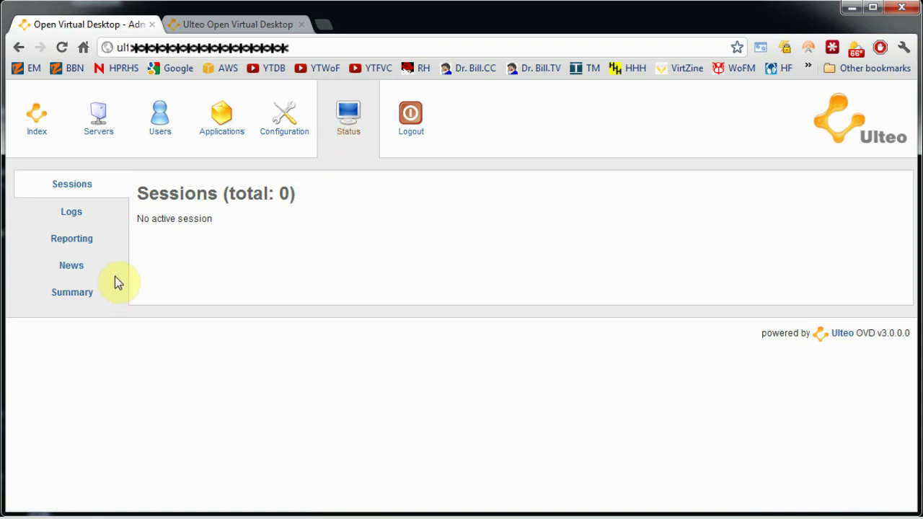
{"action": "left_click", "coordinate": [75, 219]}
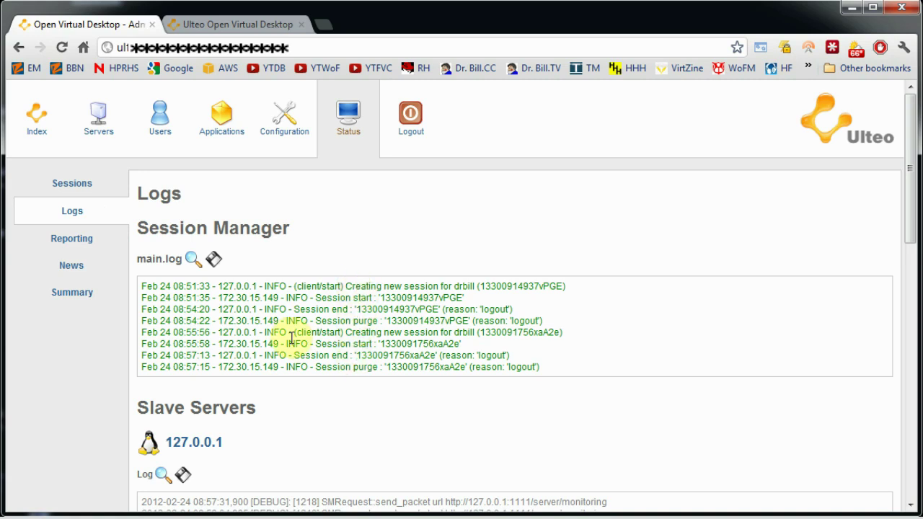
Examine the reporting charts for sessions, session end status, CPU usage and RAM usage on each server.
{"action": "left_click", "coordinate": [82, 240]}
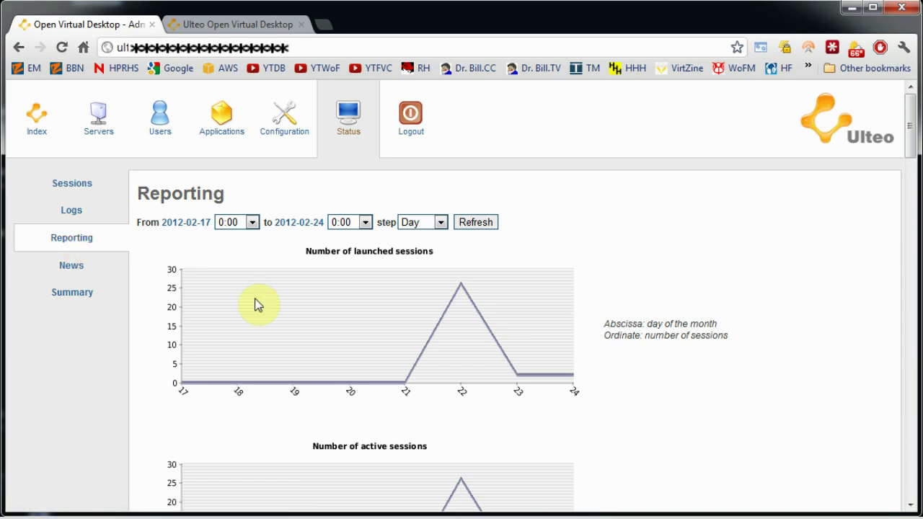
{"action": "scroll", "coordinate": [267, 306], "scroll_direction": "down", "scroll_amount": 1}
{"action": "scroll", "coordinate": [267, 307], "scroll_direction": "down", "scroll_amount": 9}
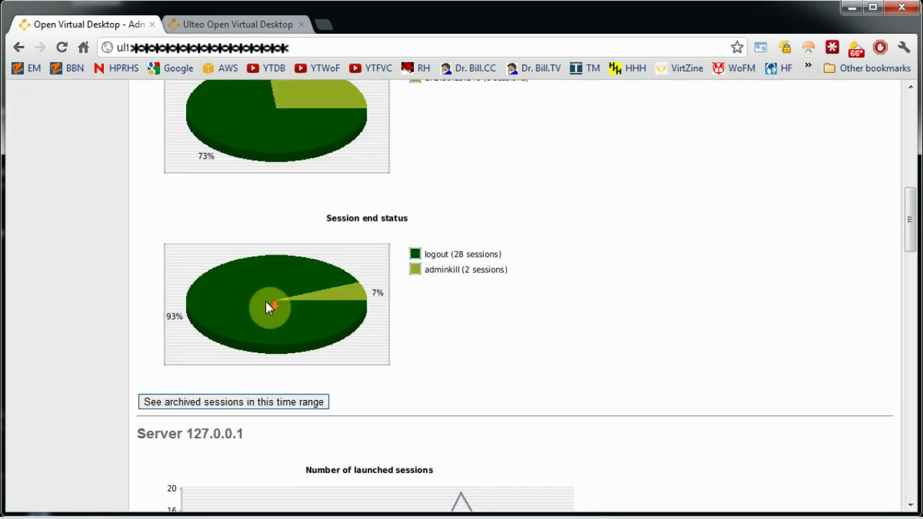
{"action": "scroll", "coordinate": [269, 307], "scroll_direction": "down", "scroll_amount": 2}
{"action": "scroll", "coordinate": [268, 306], "scroll_direction": "down", "scroll_amount": 8}
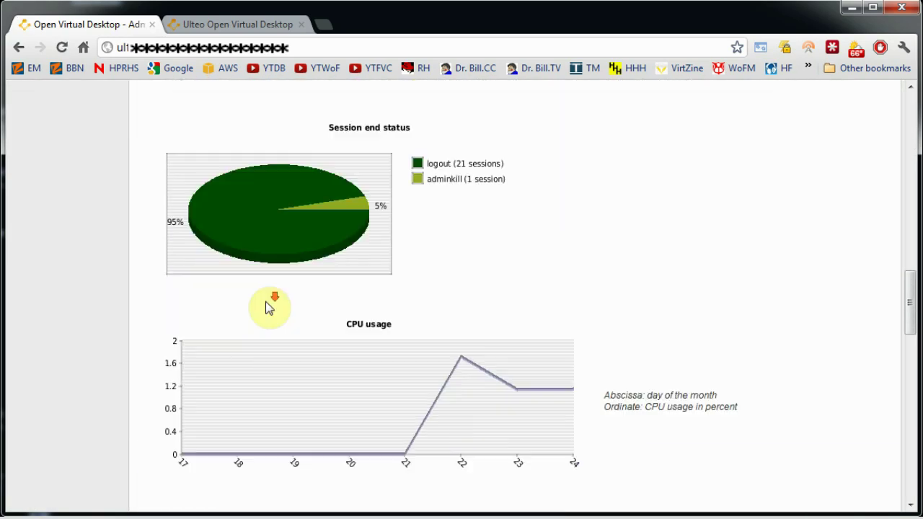
{"action": "scroll", "coordinate": [267, 308], "scroll_direction": "down", "scroll_amount": 4}
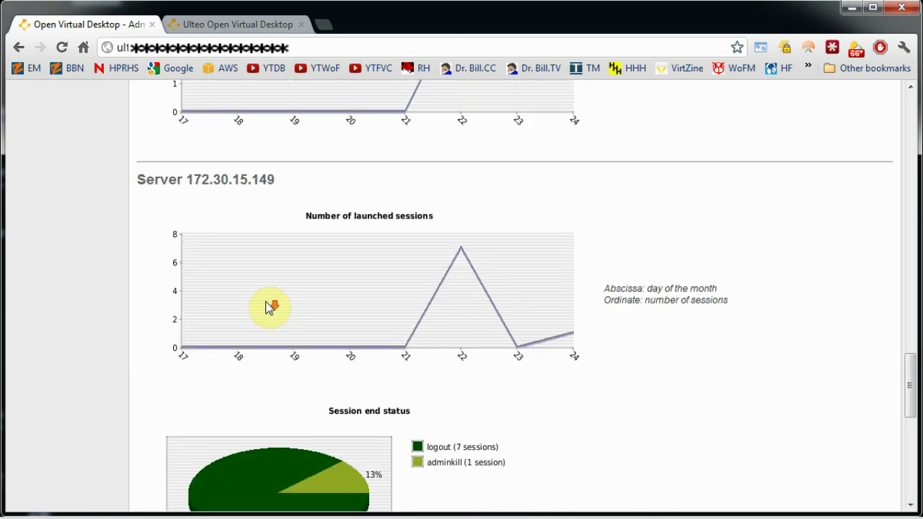
{"action": "scroll", "coordinate": [268, 307], "scroll_direction": "down", "scroll_amount": 3}
{"action": "scroll", "coordinate": [267, 308], "scroll_direction": "down", "scroll_amount": 2}
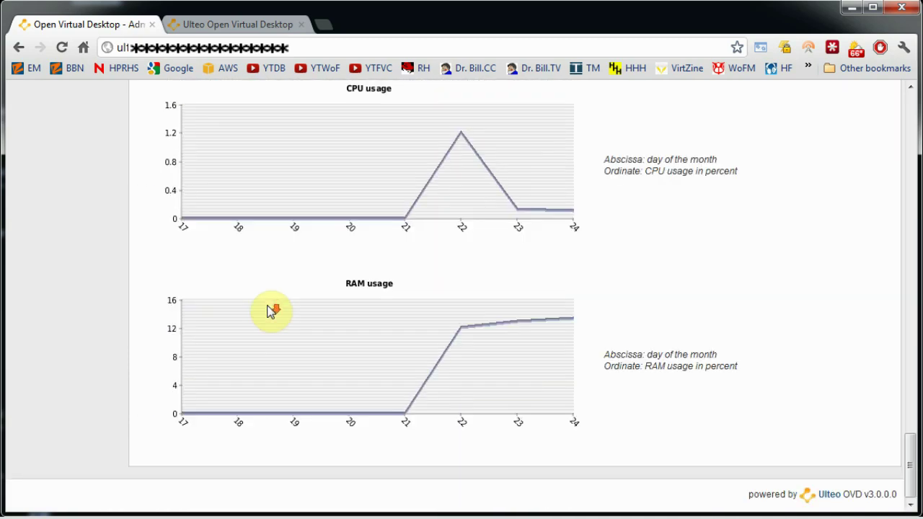
{"action": "left_click_drag", "start_coordinate": [914, 470], "coordinate": [898, 117]}
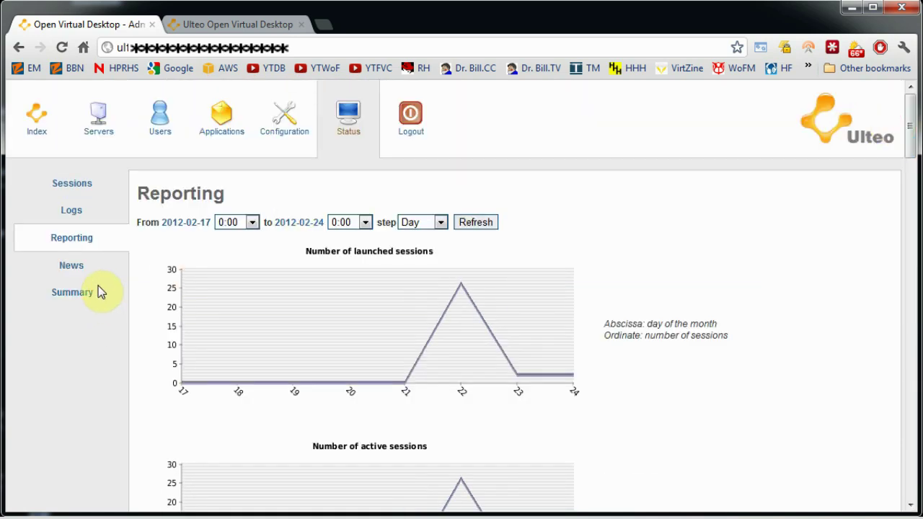
Review the status summary of user groups, published applications and folders, and return to the Index overview.
{"action": "left_click", "coordinate": [72, 271]}
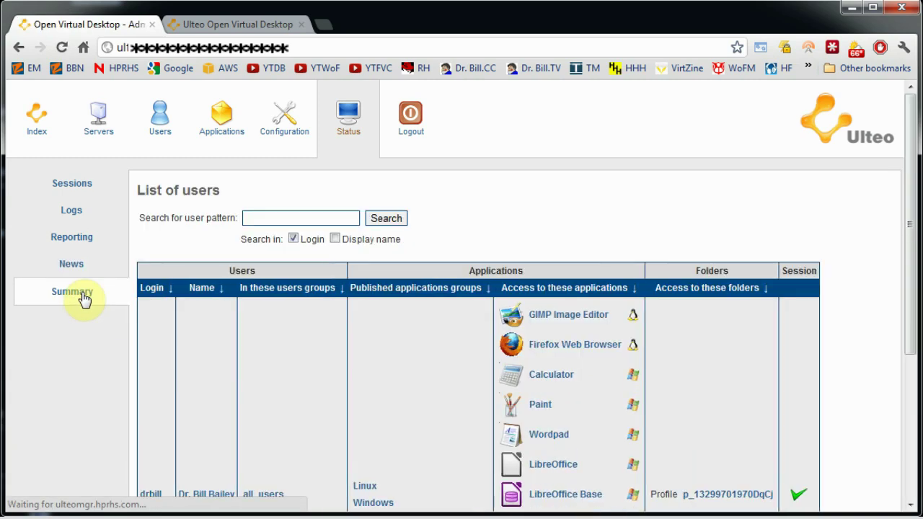
{"action": "scroll", "coordinate": [317, 314], "scroll_direction": "down", "scroll_amount": 5}
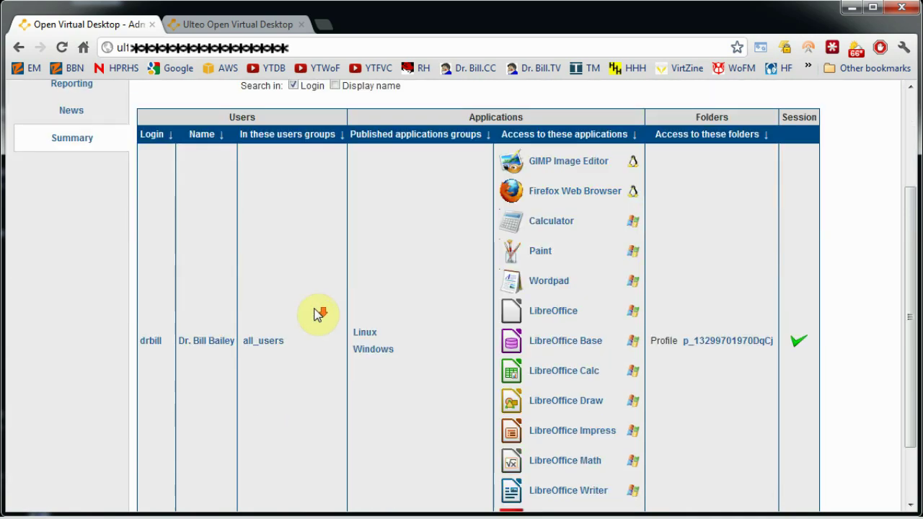
{"action": "scroll", "coordinate": [317, 314], "scroll_direction": "up", "scroll_amount": 5}
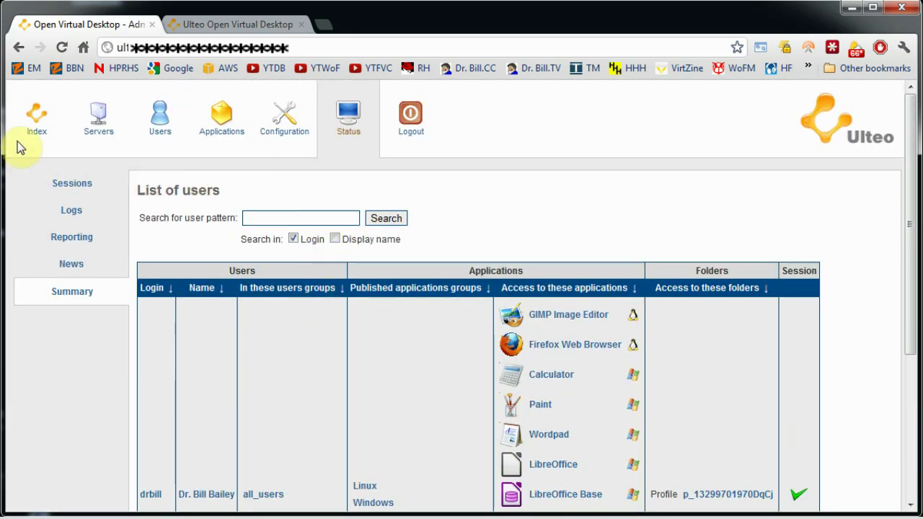
{"action": "left_click", "coordinate": [37, 126]}
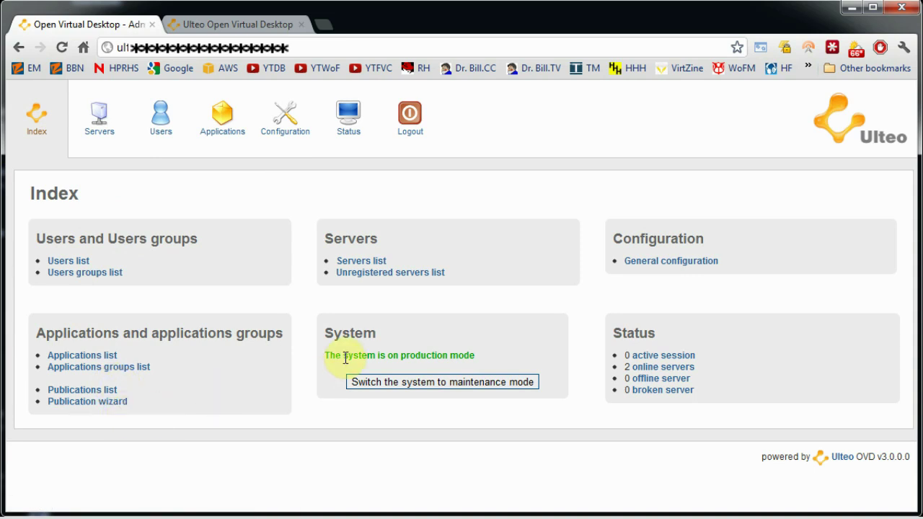
Start a new Ulteo Open Virtual Desktop session by entering the account password for the preselected login and connecting.
{"action": "left_click", "coordinate": [251, 20]}
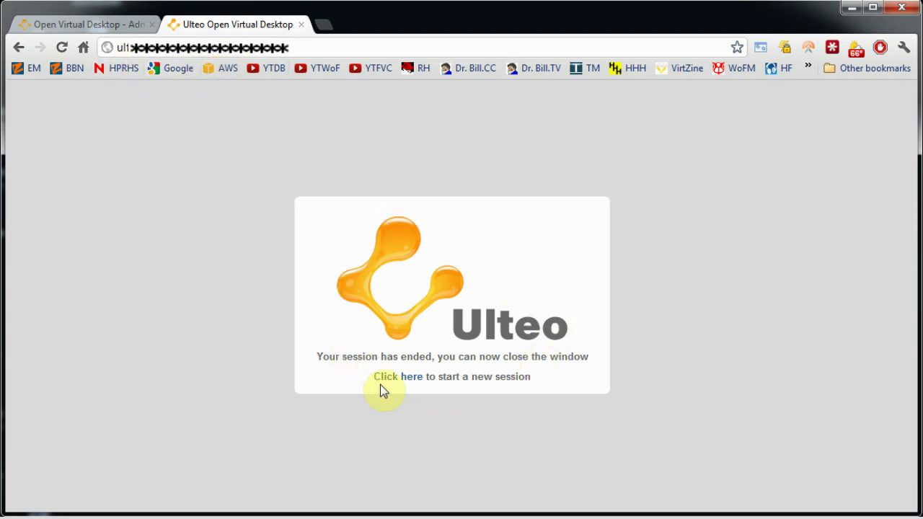
{"action": "left_click", "coordinate": [417, 382]}
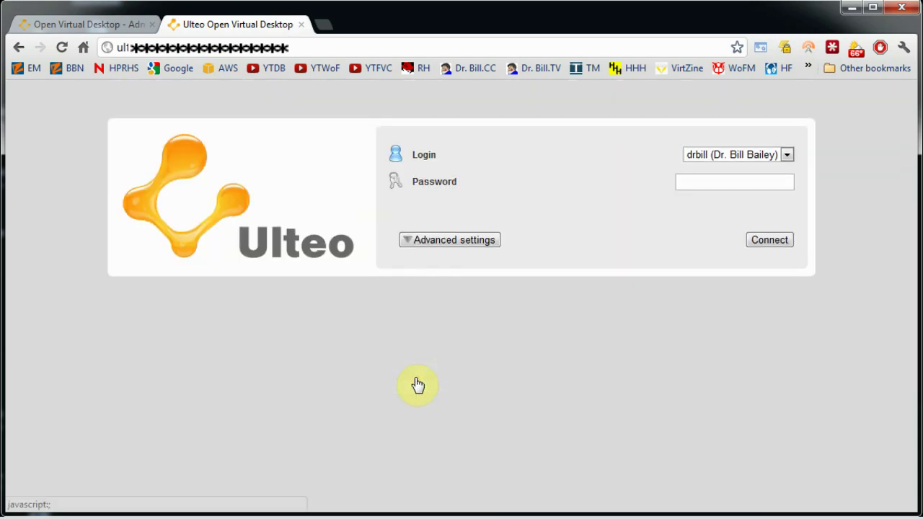
{"action": "left_click", "coordinate": [688, 181]}
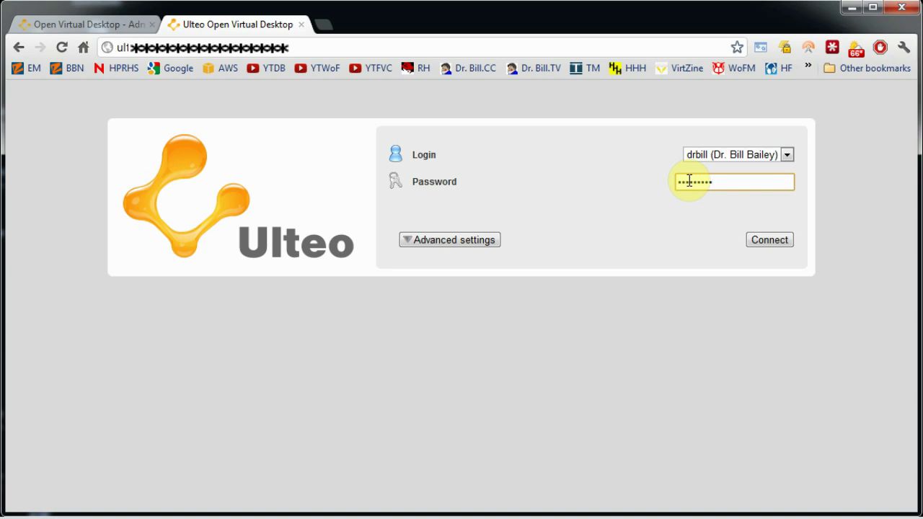
{"action": "left_click", "coordinate": [749, 241]}
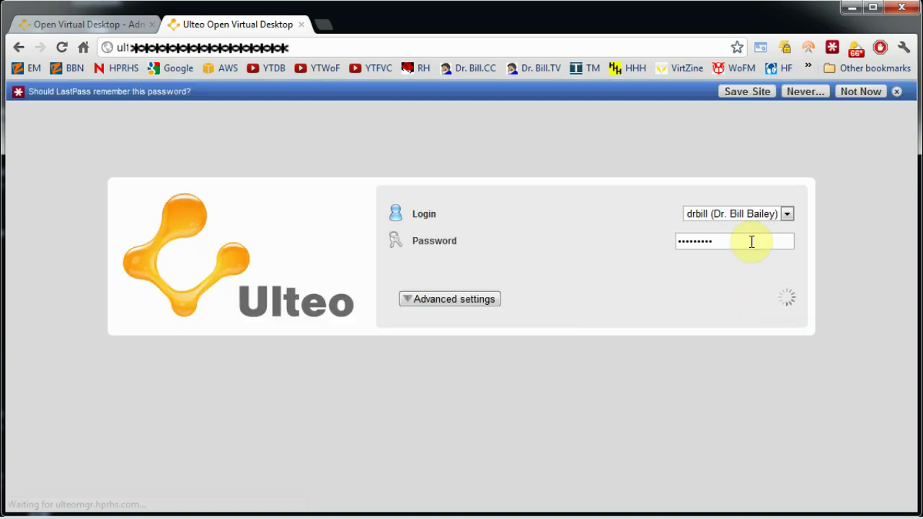
Decline saving the login password and dismiss the user profile notice on the virtual desktop.
{"action": "left_click", "coordinate": [851, 96]}
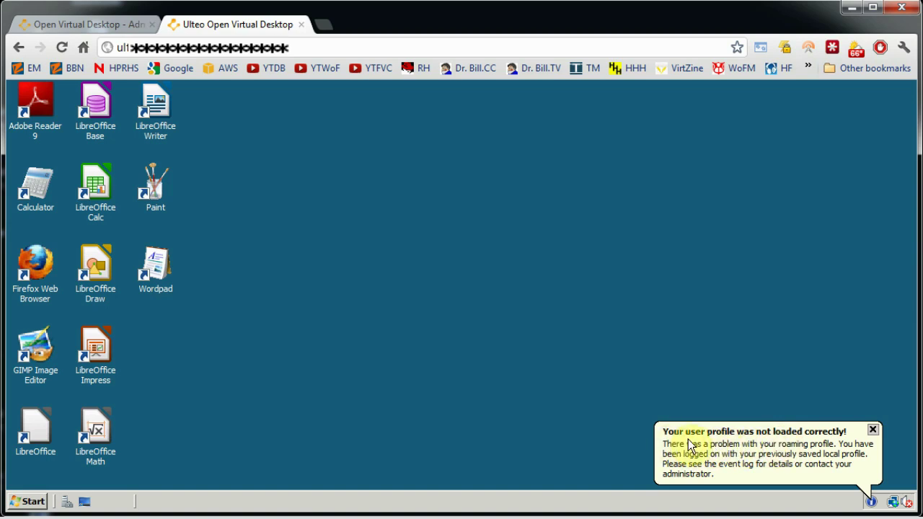
{"action": "left_click", "coordinate": [873, 429]}
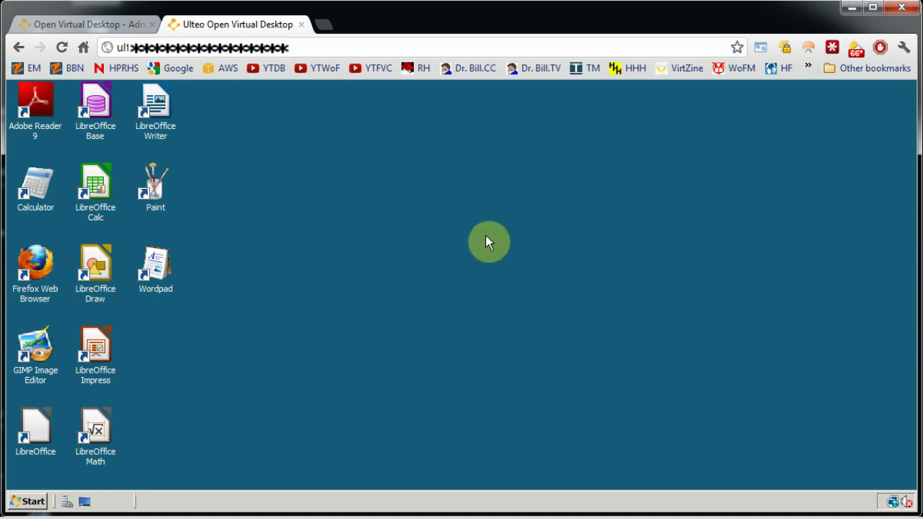
Look through all published programs in the virtual desktop's program list, then return to the desktop.
{"action": "left_click", "coordinate": [31, 505]}
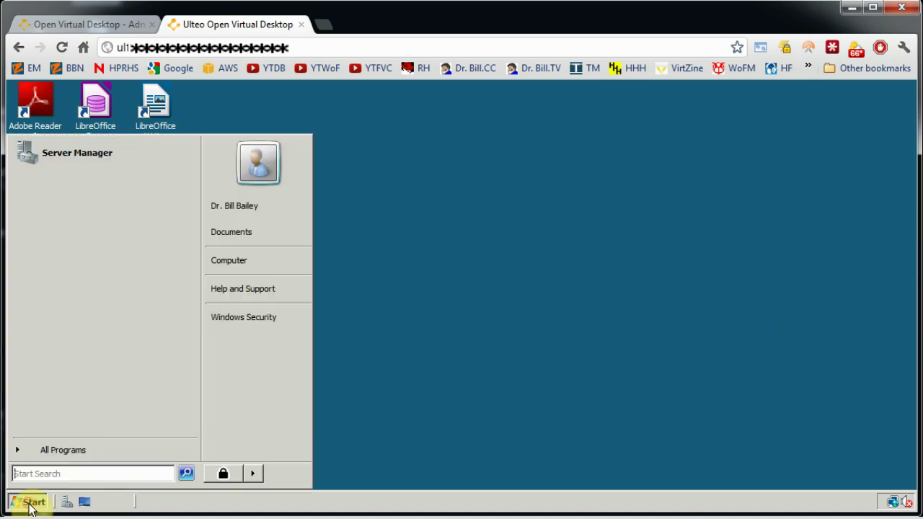
{"action": "left_click", "coordinate": [58, 455]}
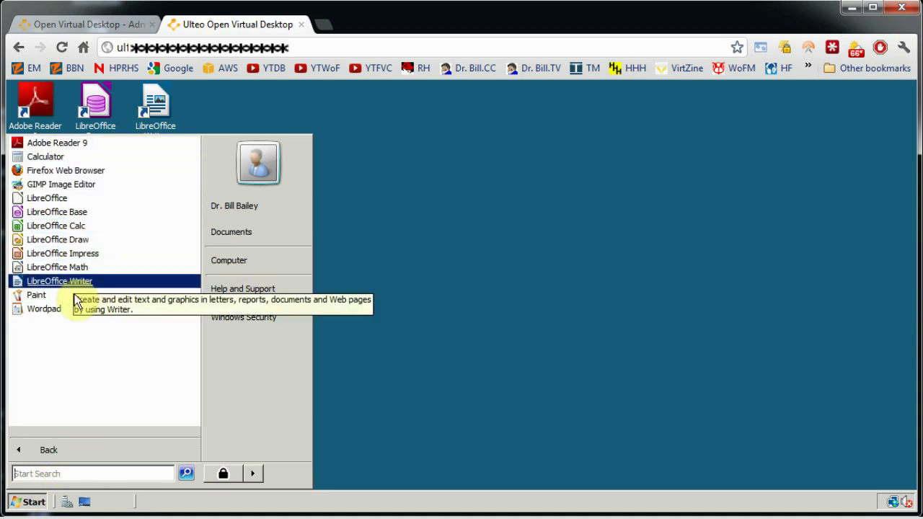
{"action": "left_click", "coordinate": [519, 297]}
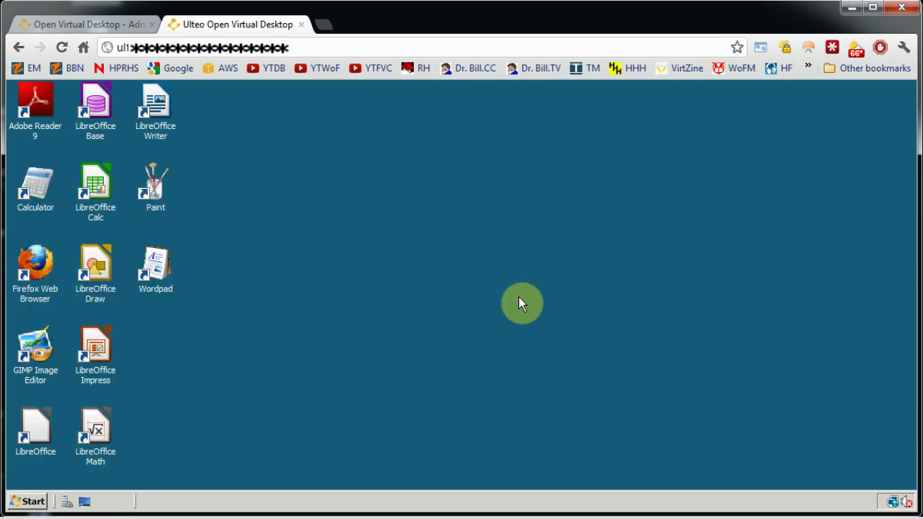
Launch LibreOffice Calc and browse the Documents on geordi share for files to open, leaving without opening one.
{"action": "double_click", "coordinate": [99, 193]}
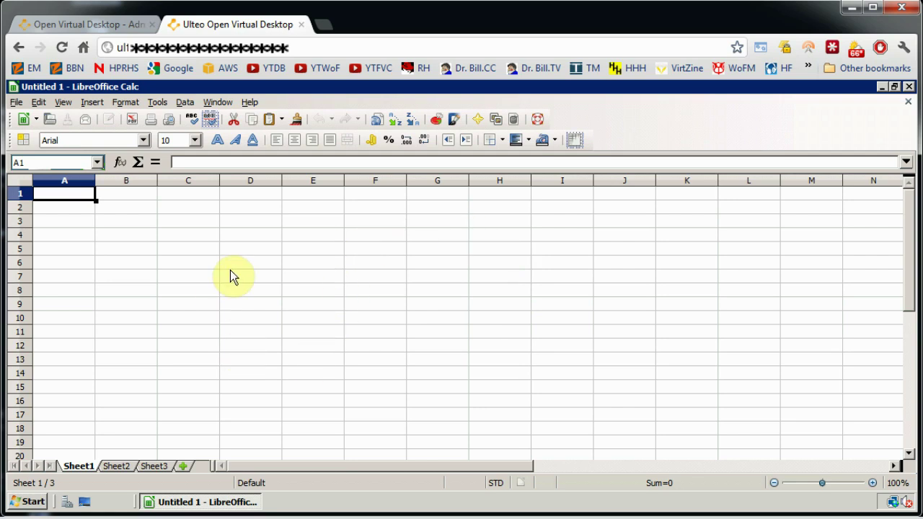
{"action": "left_click", "coordinate": [16, 103]}
{"action": "left_click", "coordinate": [42, 141]}
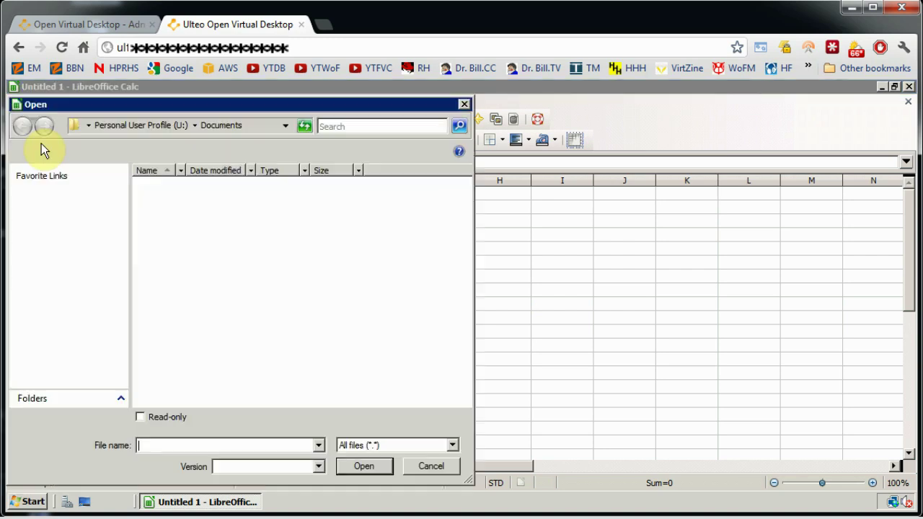
{"action": "left_click", "coordinate": [51, 208]}
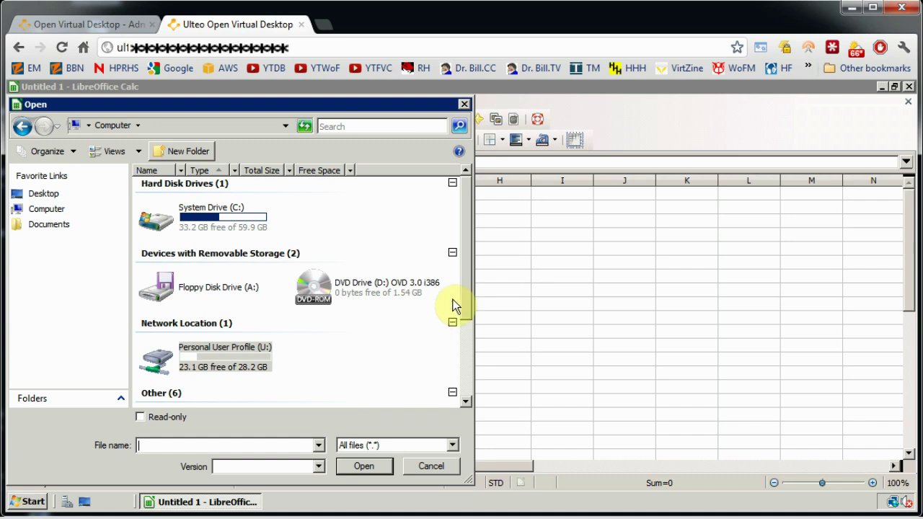
{"action": "left_click_drag", "start_coordinate": [469, 291], "coordinate": [469, 371]}
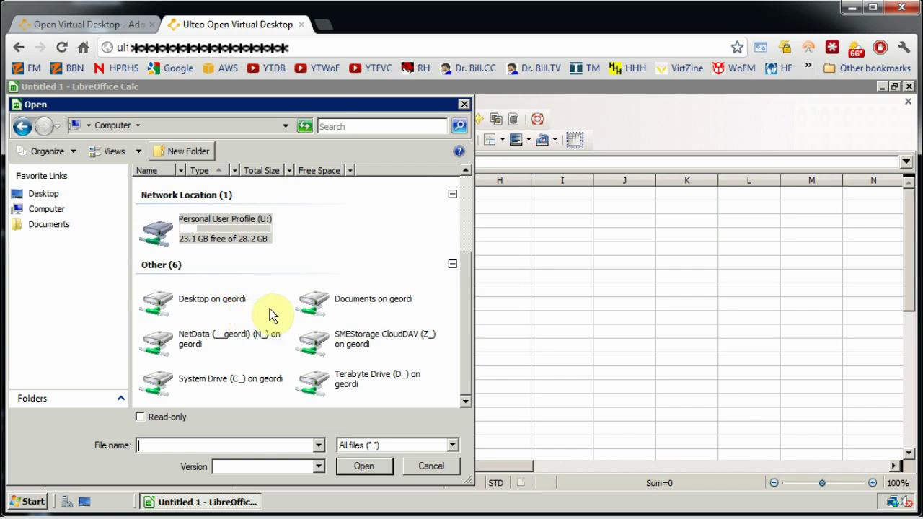
{"action": "double_click", "coordinate": [363, 298]}
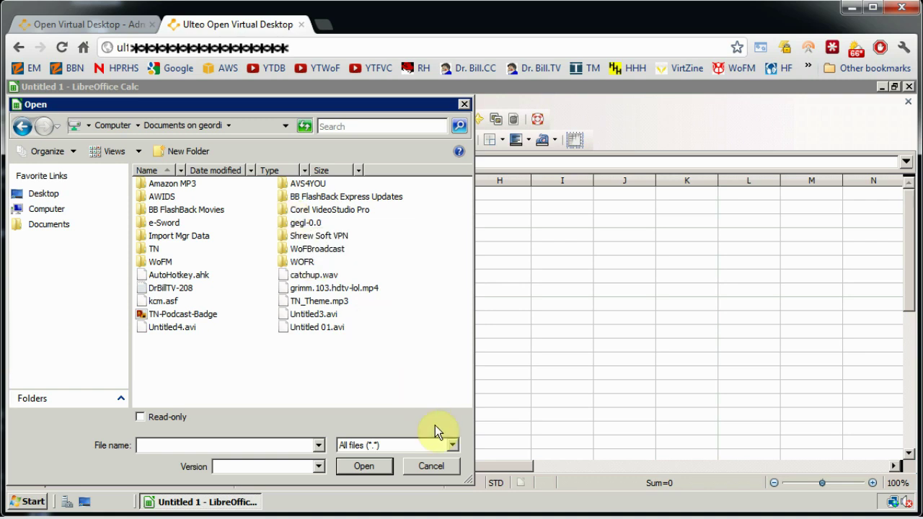
{"action": "left_click", "coordinate": [436, 467]}
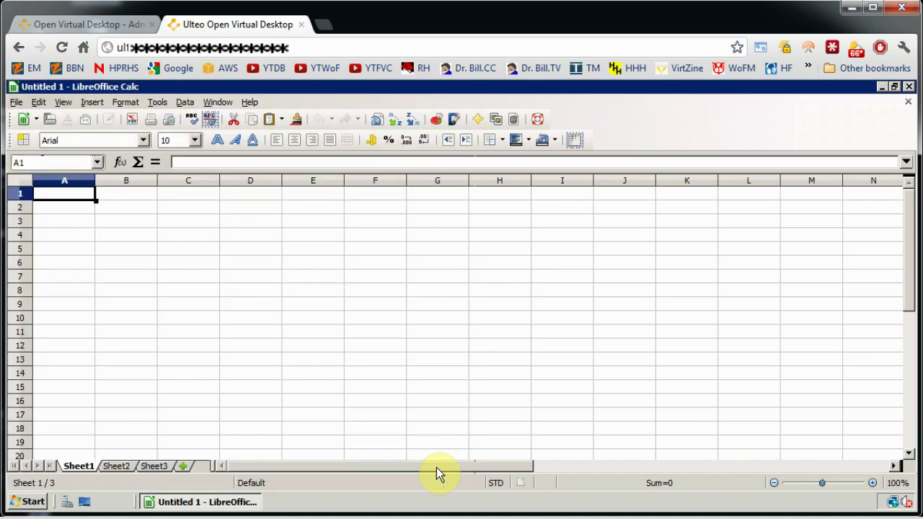
Check the redirected printers available for printing the Calc spreadsheet, cancel without printing and close Calc.
{"action": "left_click", "coordinate": [16, 102]}
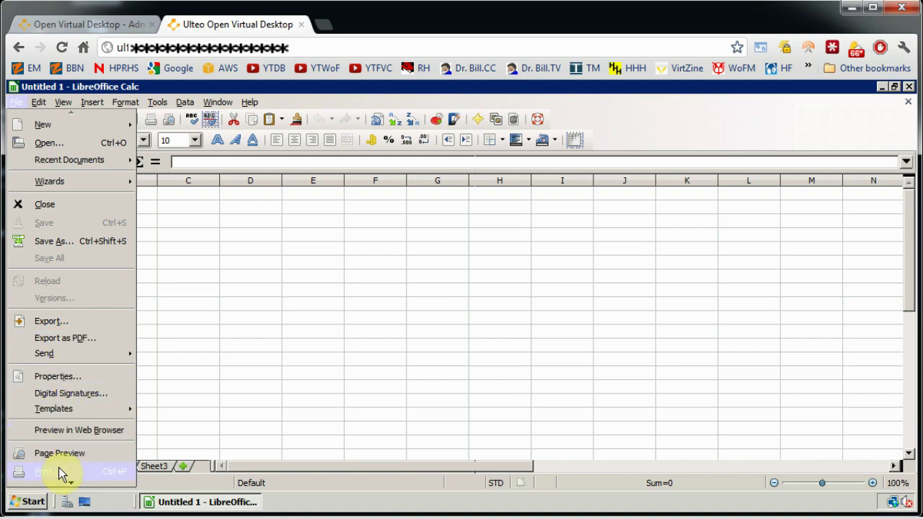
{"action": "left_click", "coordinate": [59, 472]}
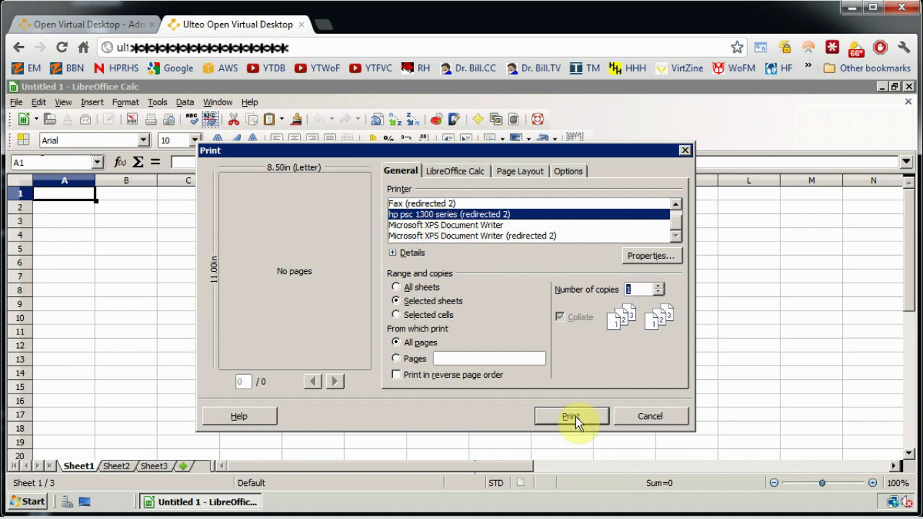
{"action": "left_click", "coordinate": [648, 417]}
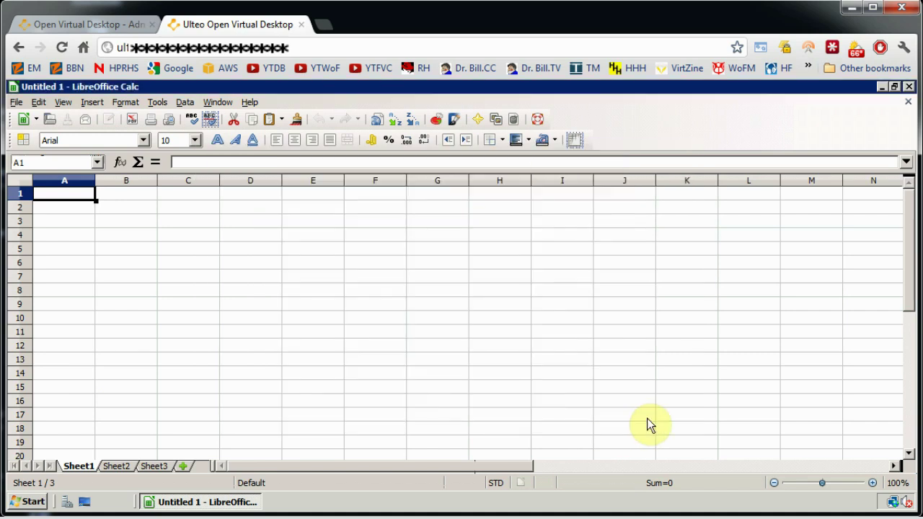
{"action": "left_click", "coordinate": [909, 87]}
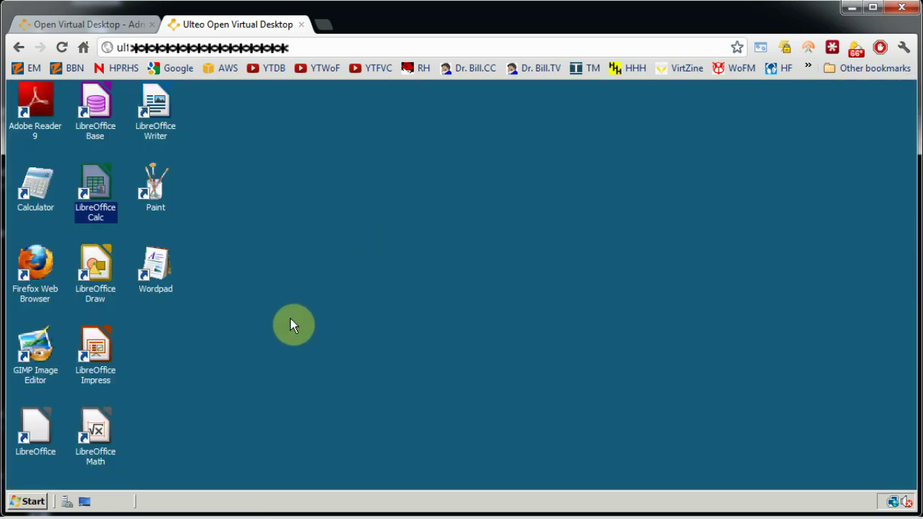
Launch Calculator from the virtual desktop and close it.
{"action": "double_click", "coordinate": [34, 191]}
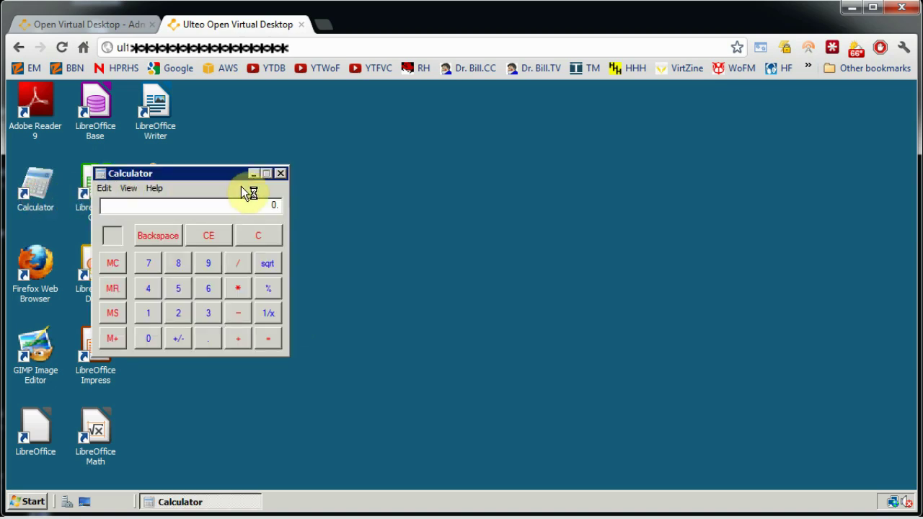
{"action": "left_click", "coordinate": [282, 173]}
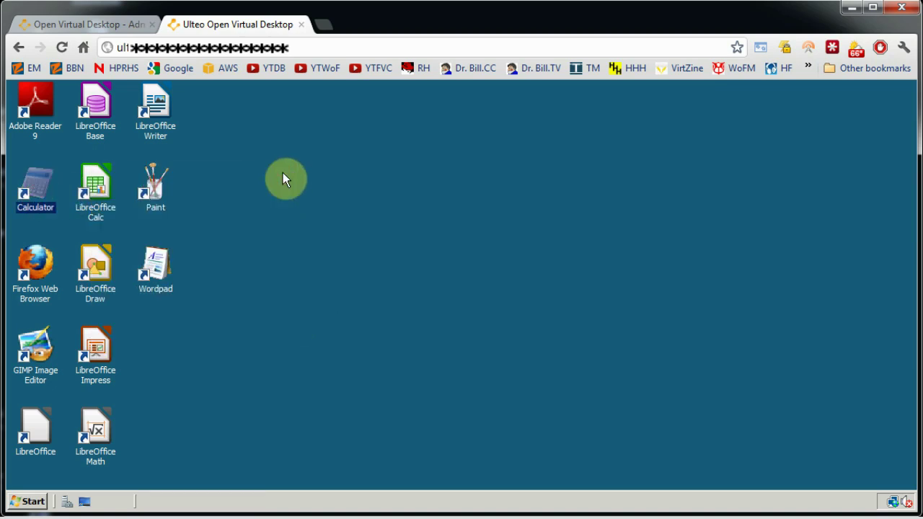
{"action": "double_click", "coordinate": [36, 263]}
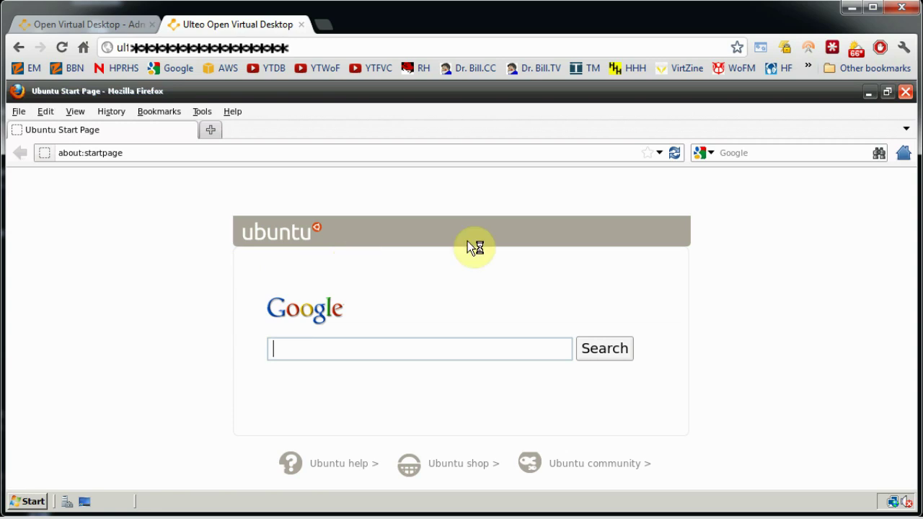
{"action": "left_click", "coordinate": [161, 154]}
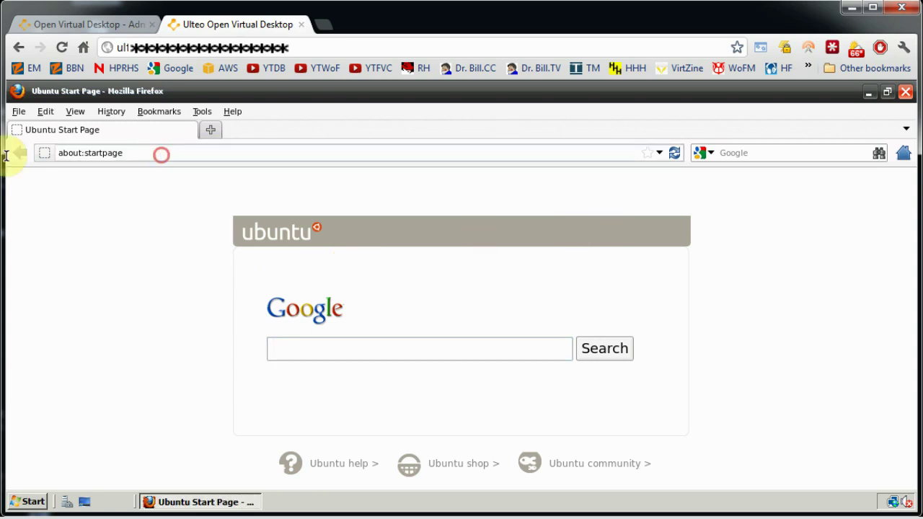
{"action": "left_click", "coordinate": [193, 151]}
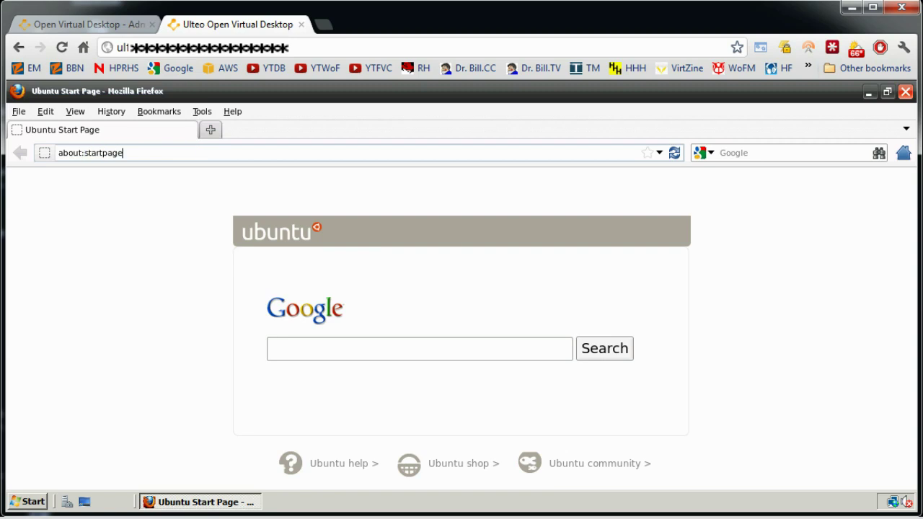
{"action": "left_click_drag", "start_coordinate": [125, 155], "coordinate": [32, 153]}
{"action": "type", "text": "ww"}
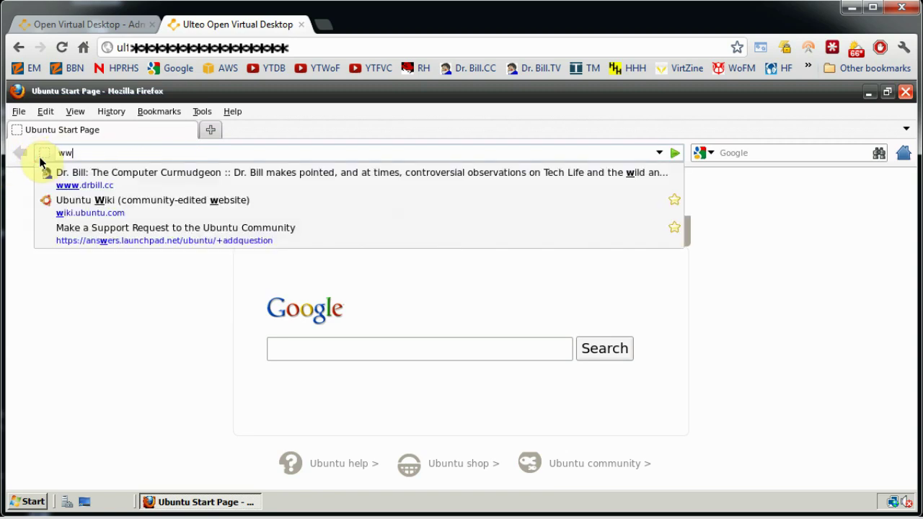
{"action": "type", "text": "w.virtzin"}
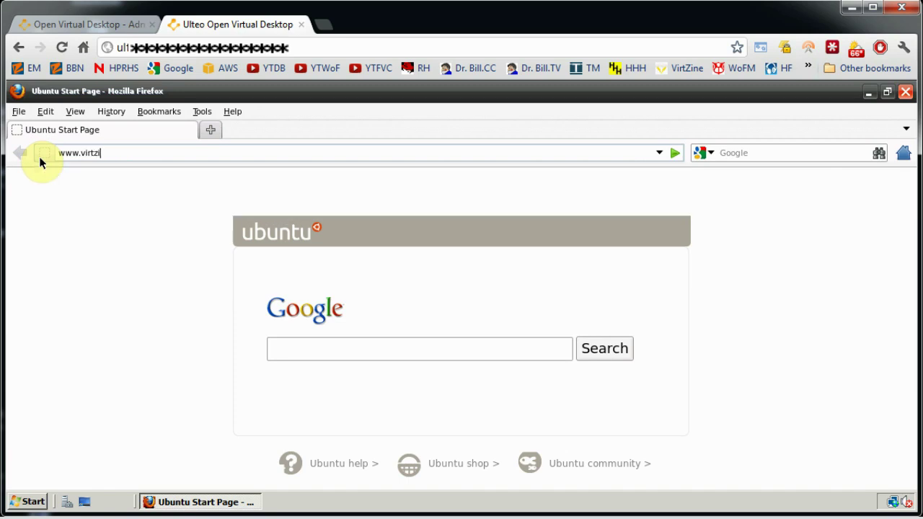
{"action": "type", "text": "e.com"}
{"action": "key", "text": "Return"}
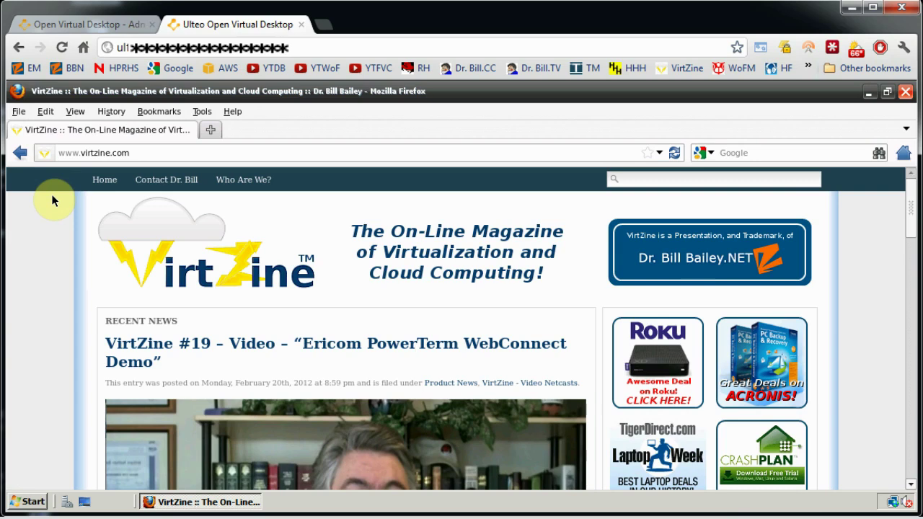
Look over the VirtZine home page down past the Netcast #19 video and close Firefox.
{"action": "scroll", "coordinate": [52, 195], "scroll_direction": "down", "scroll_amount": 2}
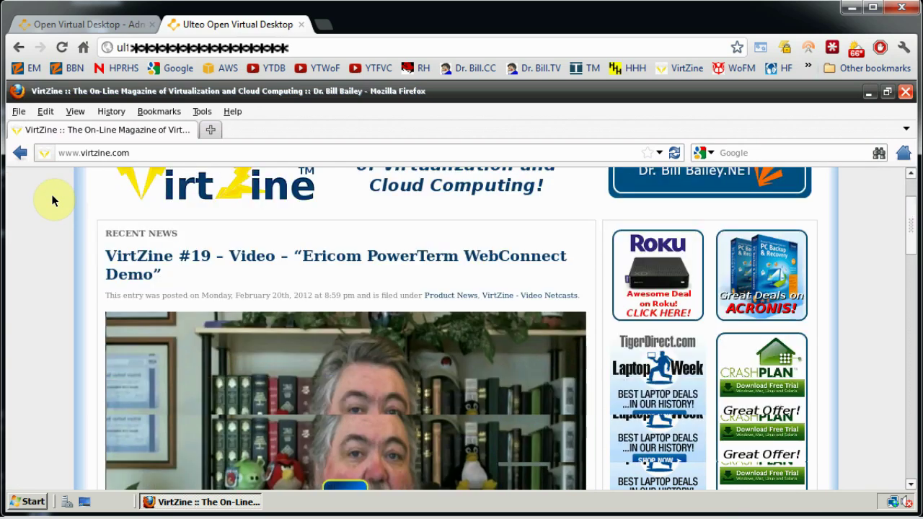
{"action": "scroll", "coordinate": [52, 201], "scroll_direction": "down", "scroll_amount": 1}
{"action": "scroll", "coordinate": [52, 201], "scroll_direction": "down", "scroll_amount": 1}
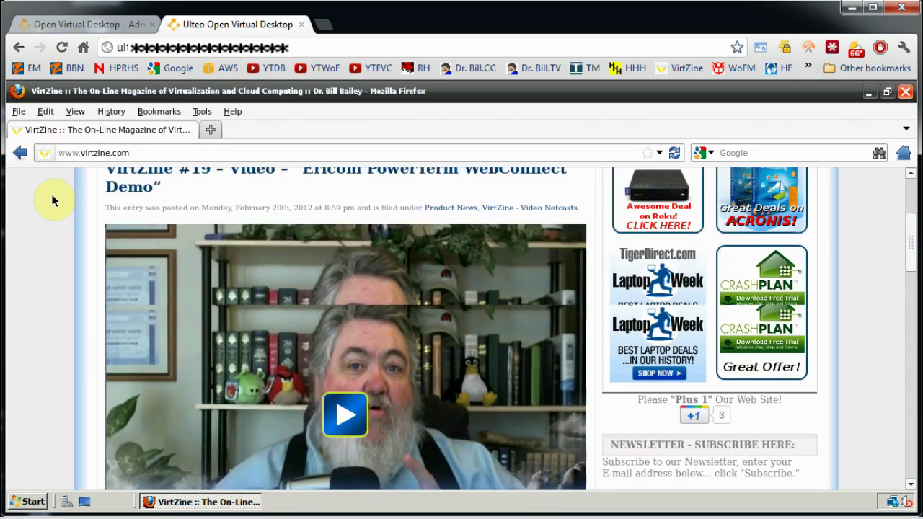
{"action": "scroll", "coordinate": [52, 200], "scroll_direction": "down", "scroll_amount": 1}
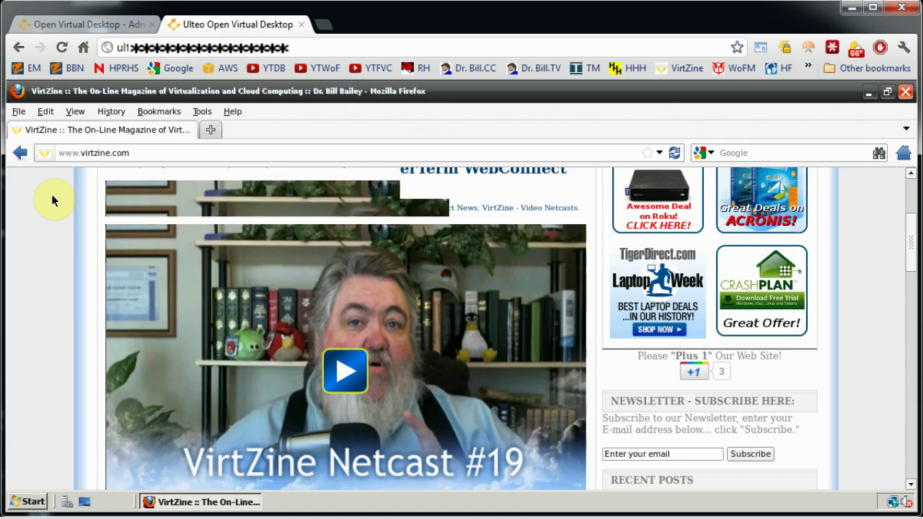
{"action": "scroll", "coordinate": [52, 200], "scroll_direction": "down", "scroll_amount": 1}
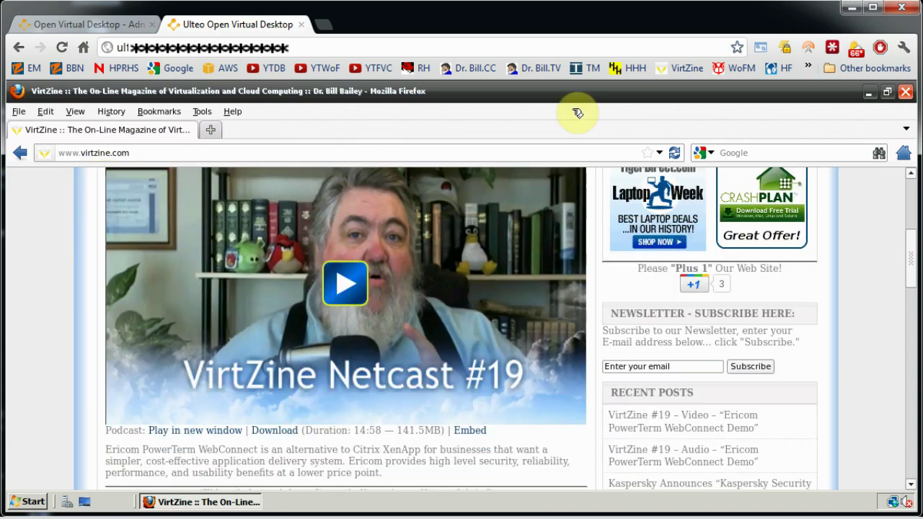
{"action": "left_click", "coordinate": [906, 93]}
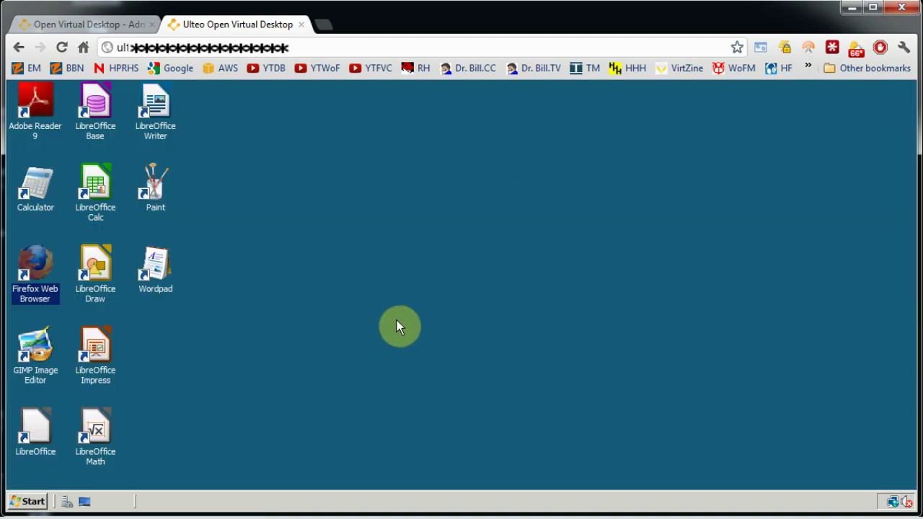
Launch WordPad and browse the Terabyte Drive (D_) on geordi for files to open, leaving without opening one.
{"action": "double_click", "coordinate": [171, 256]}
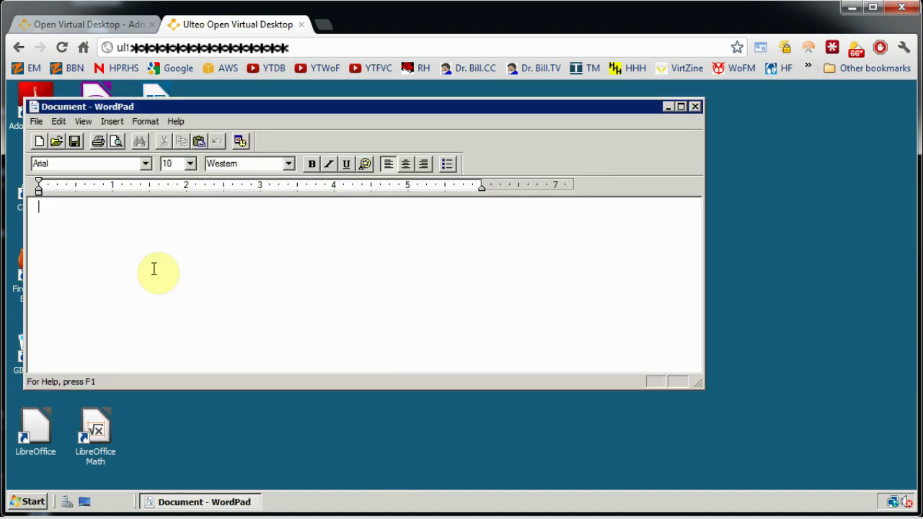
{"action": "left_click", "coordinate": [36, 122]}
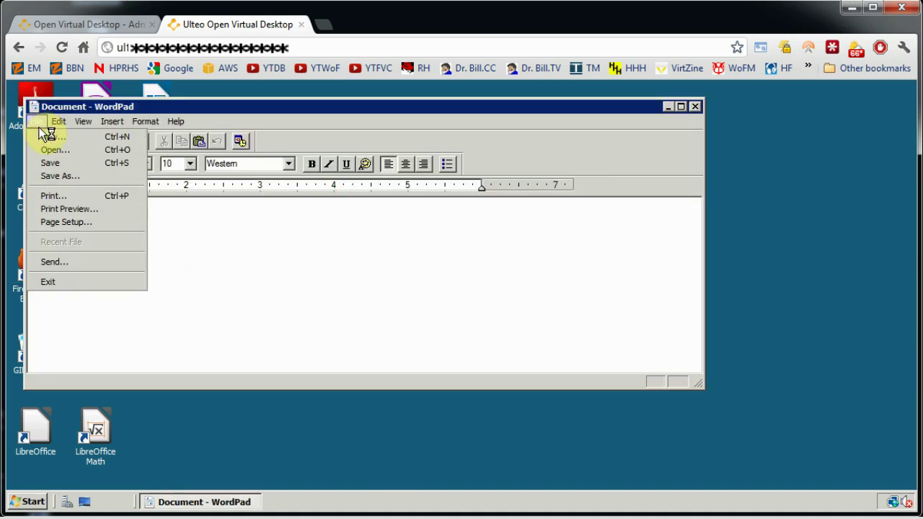
{"action": "left_click", "coordinate": [55, 149]}
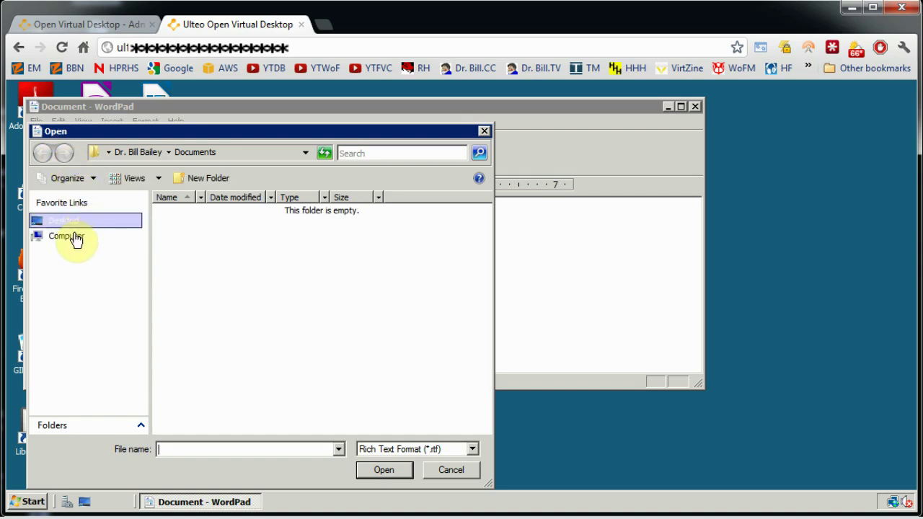
{"action": "left_click", "coordinate": [77, 238]}
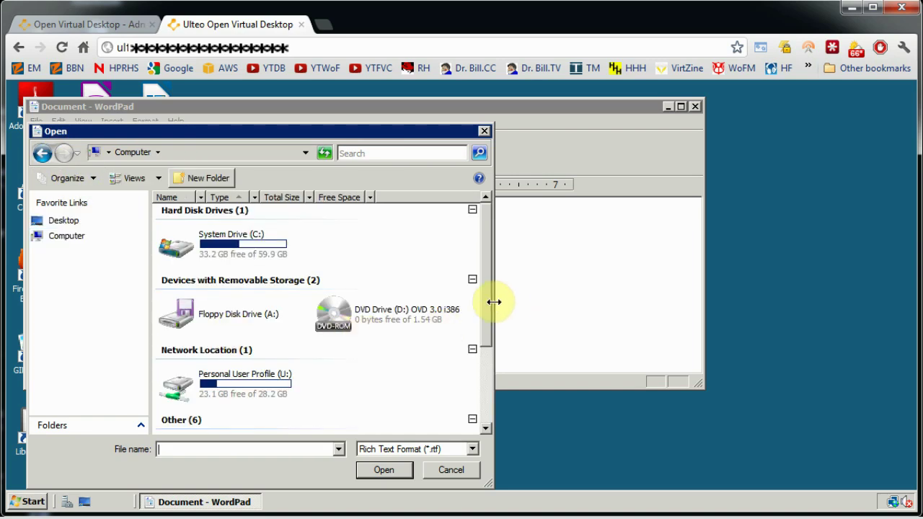
{"action": "left_click_drag", "start_coordinate": [490, 306], "coordinate": [484, 400]}
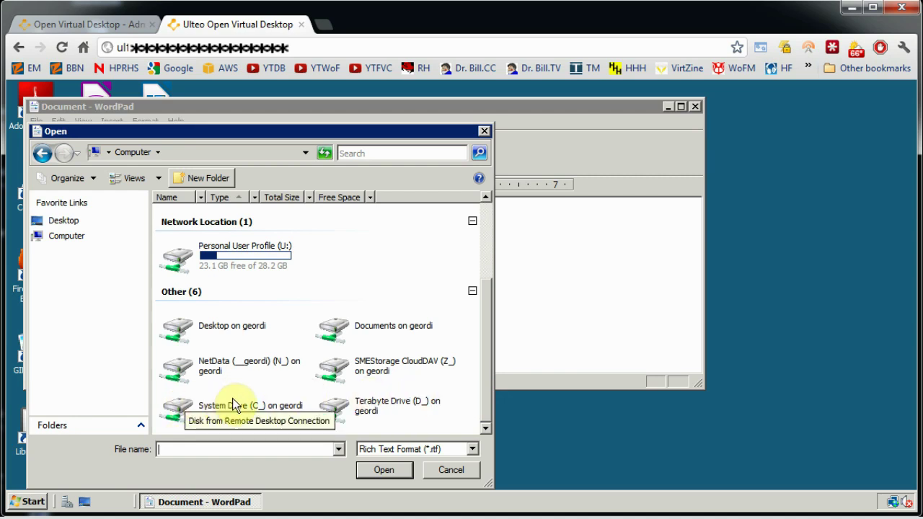
{"action": "double_click", "coordinate": [376, 405]}
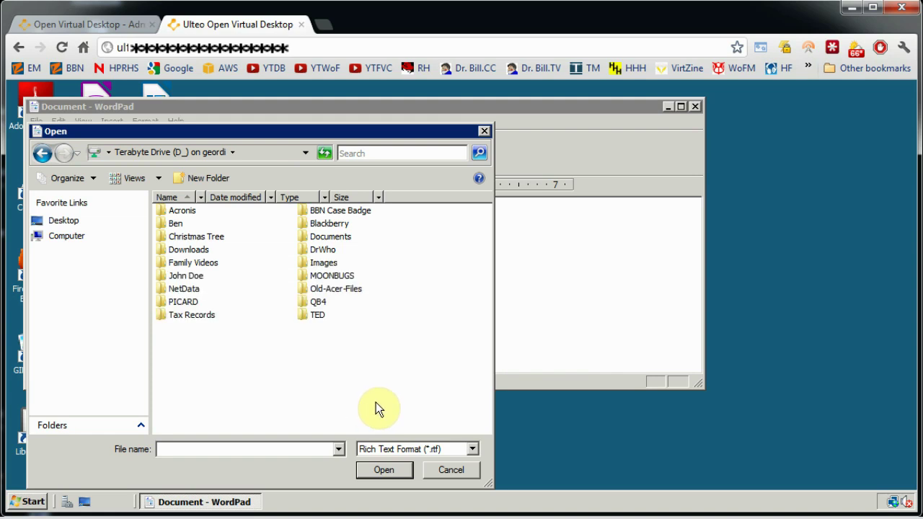
{"action": "left_click", "coordinate": [484, 133]}
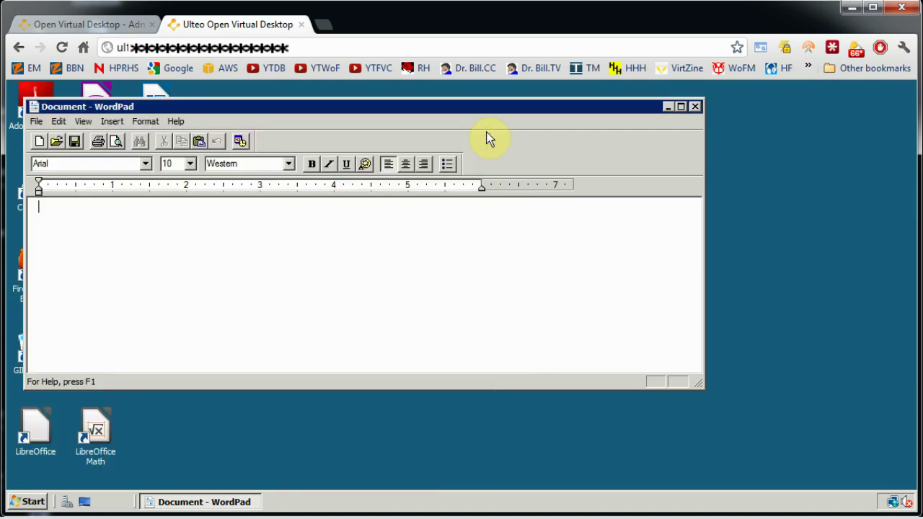
Check the redirected local printers offered for printing the WordPad document, leaving without printing.
{"action": "left_click", "coordinate": [33, 122]}
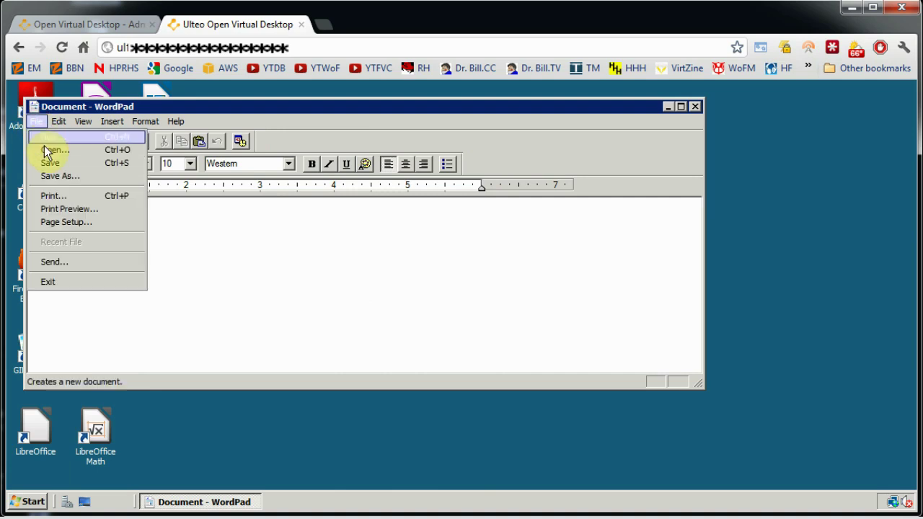
{"action": "left_click", "coordinate": [62, 197]}
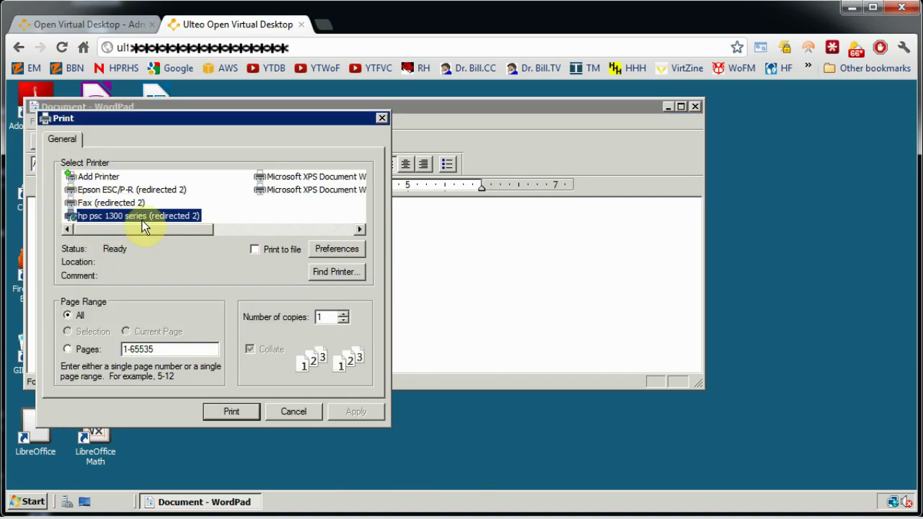
{"action": "left_click", "coordinate": [294, 414]}
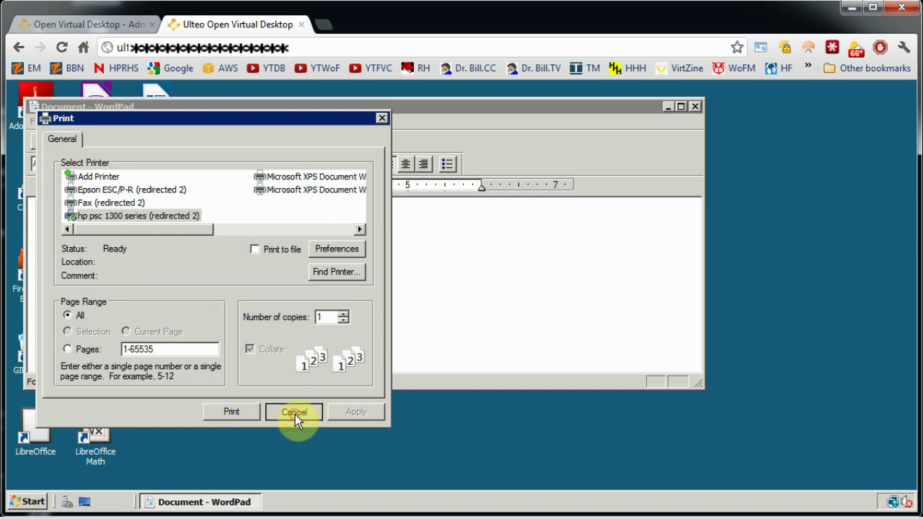
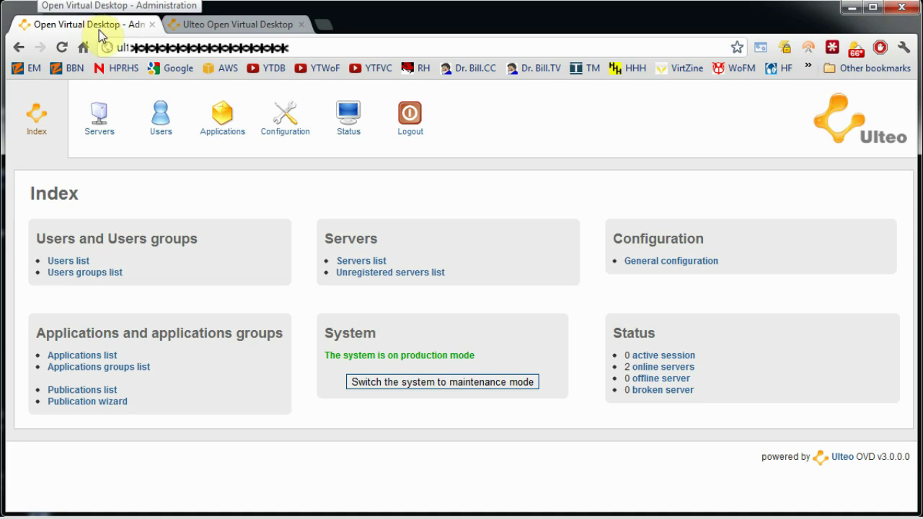
In the administration console's configuration, examine the web interface settings and the choices for Display users list.
{"action": "left_click", "coordinate": [286, 132]}
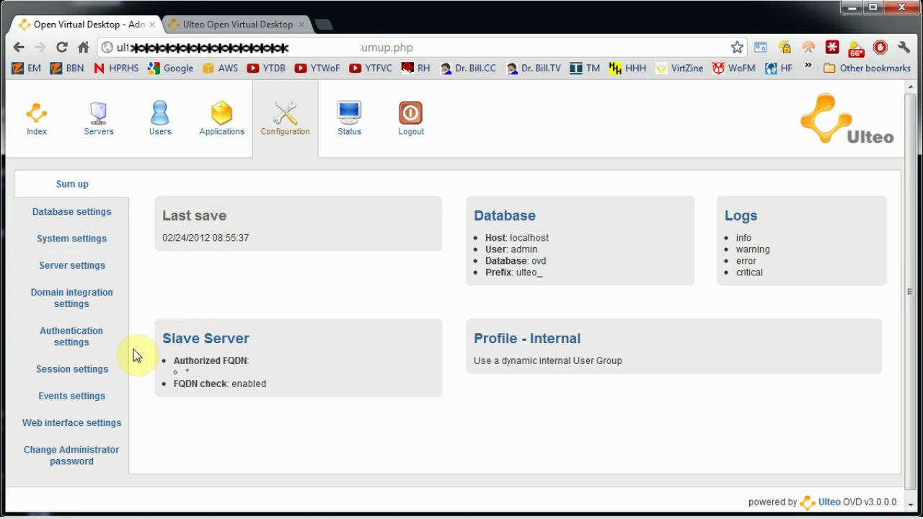
{"action": "left_click", "coordinate": [83, 429]}
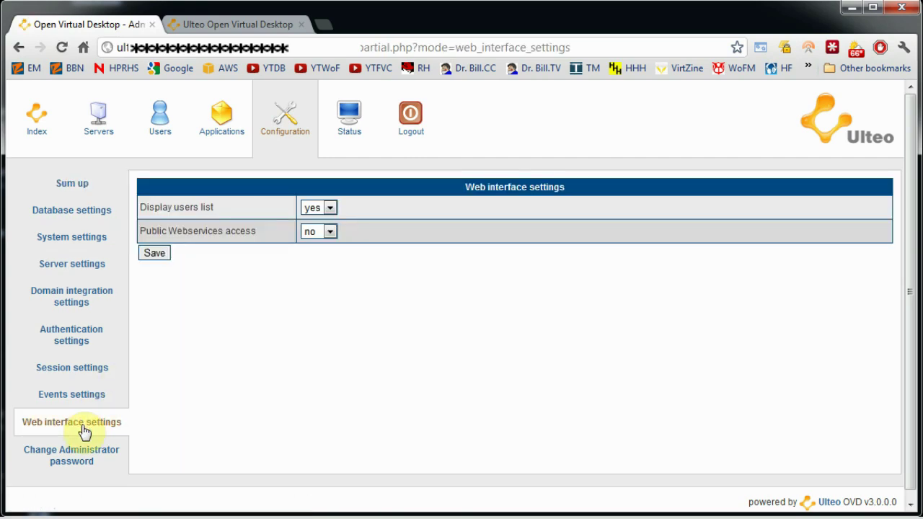
{"action": "left_click", "coordinate": [334, 208]}
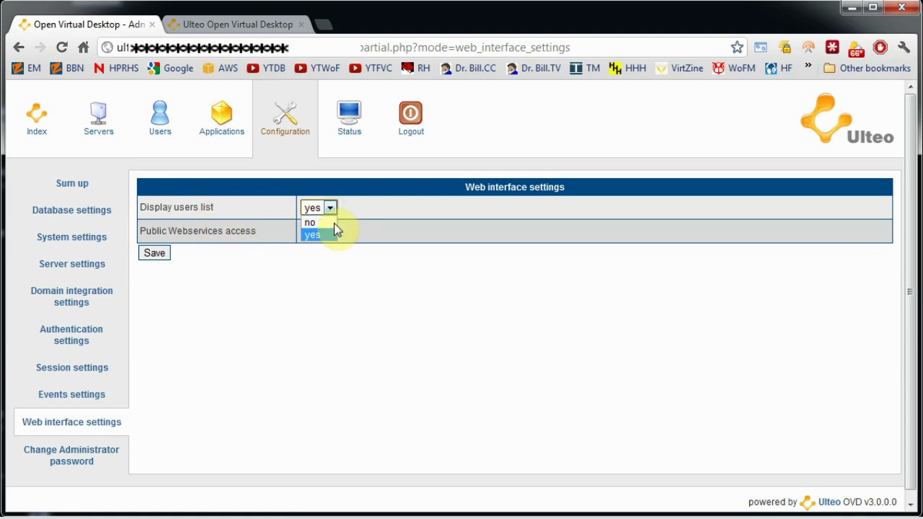
{"action": "left_click", "coordinate": [374, 213]}
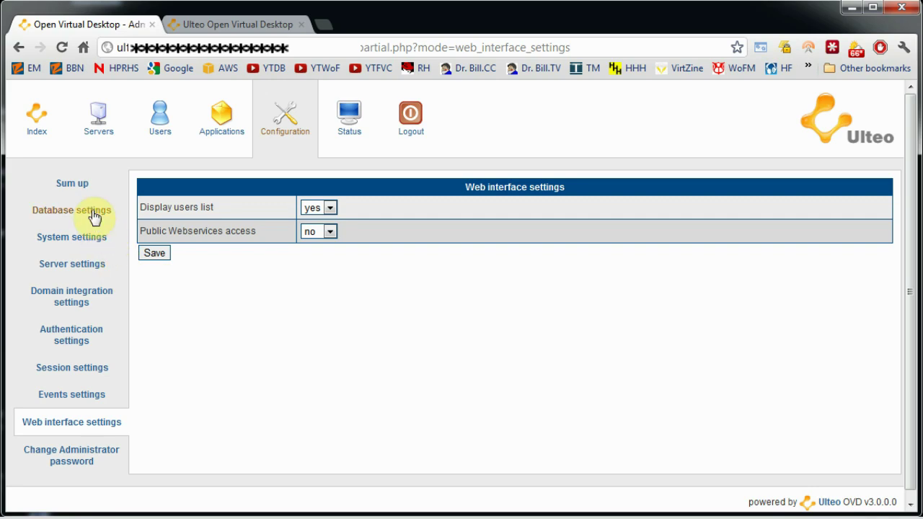
Look over the General Configuration in the system settings and turn off LastPass autofill offers for this domain.
{"action": "left_click", "coordinate": [90, 238]}
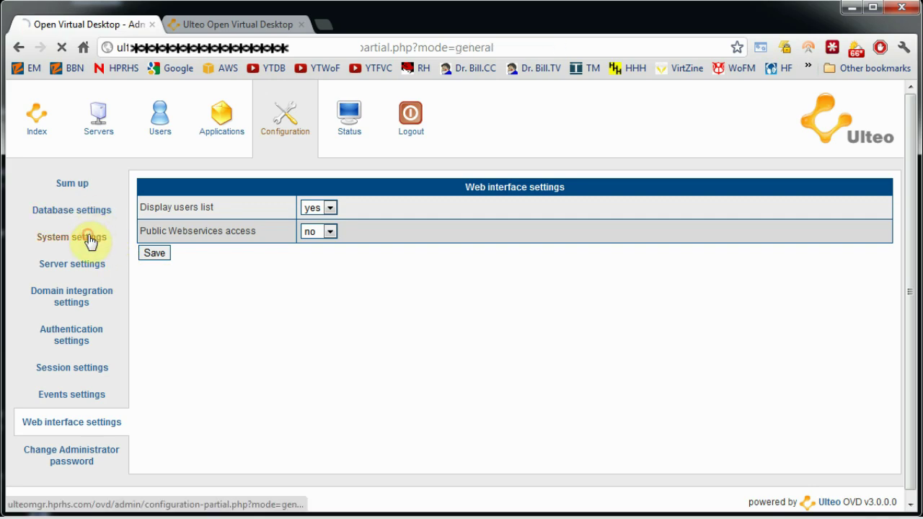
{"action": "scroll", "coordinate": [107, 323], "scroll_direction": "down", "scroll_amount": 7}
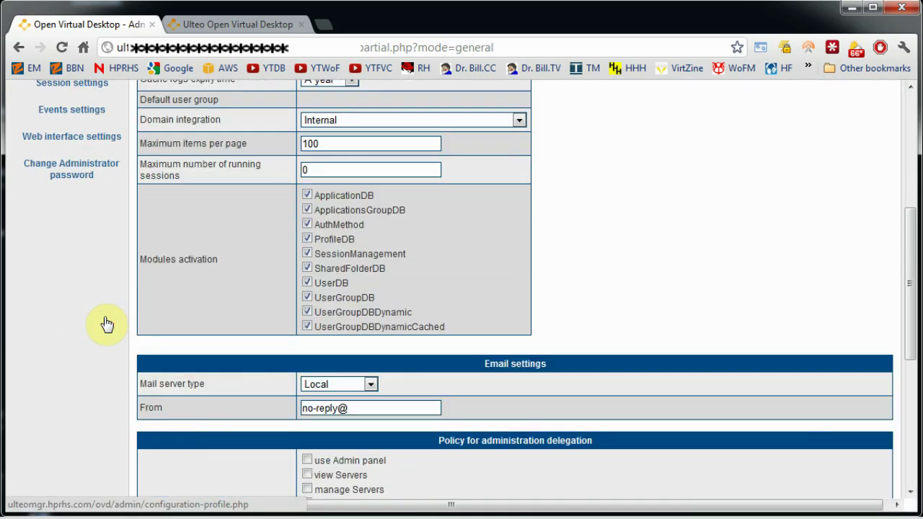
{"action": "scroll", "coordinate": [107, 324], "scroll_direction": "up", "scroll_amount": 6}
{"action": "scroll", "coordinate": [107, 324], "scroll_direction": "up", "scroll_amount": 1}
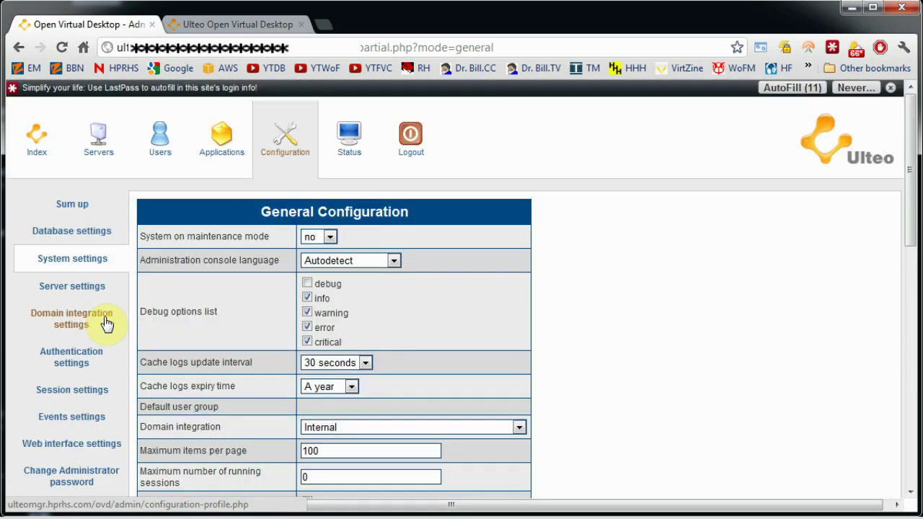
{"action": "left_click", "coordinate": [868, 92]}
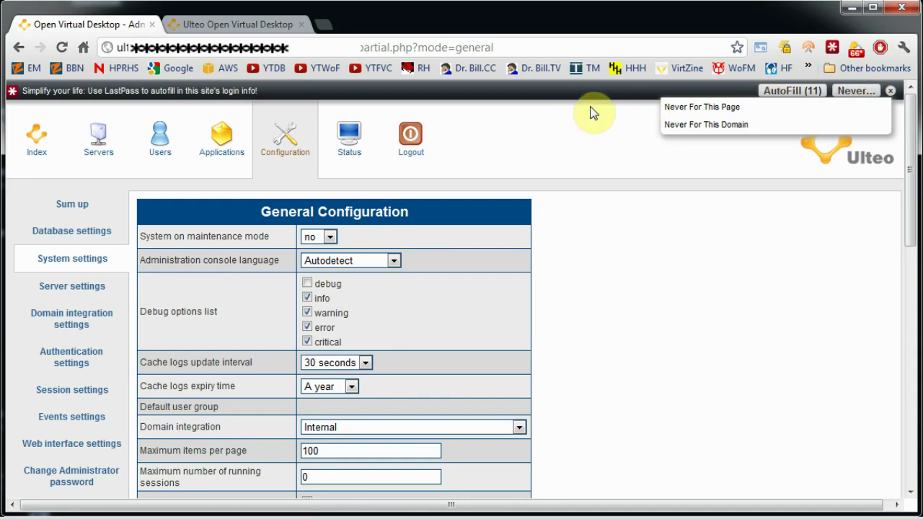
{"action": "left_click", "coordinate": [708, 124]}
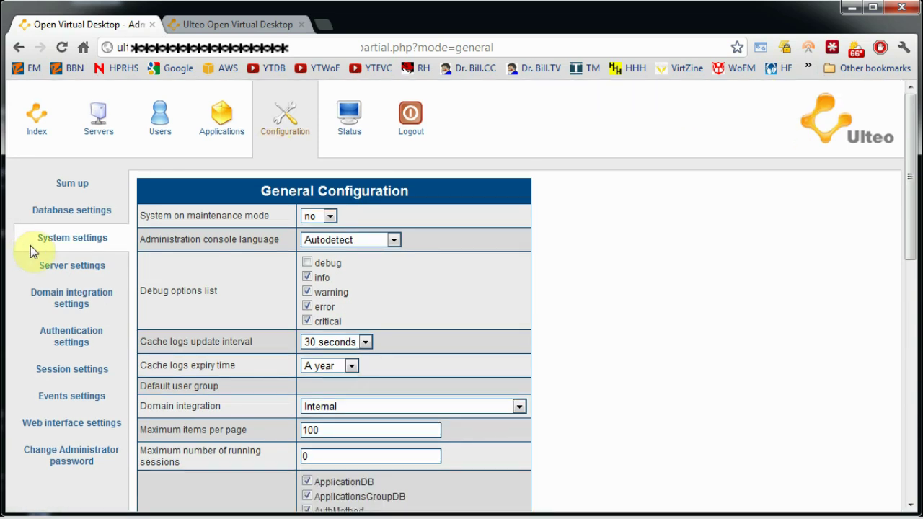
Look through the events, web interface, administrator password and session settings pages of the configuration.
{"action": "left_click", "coordinate": [84, 404]}
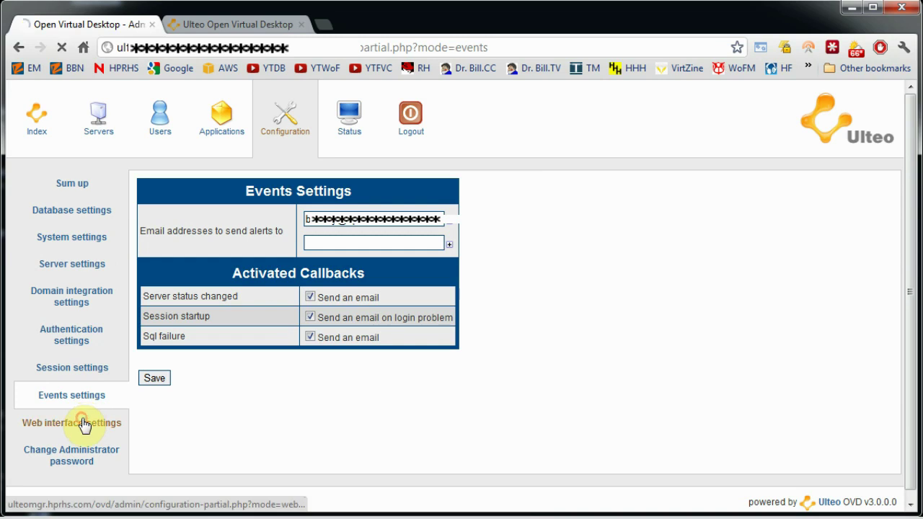
{"action": "left_click", "coordinate": [84, 424]}
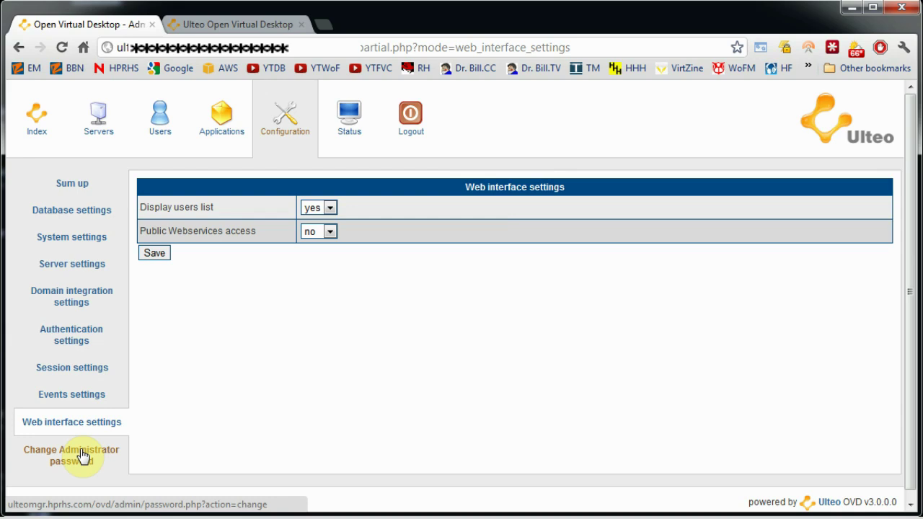
{"action": "left_click", "coordinate": [81, 454]}
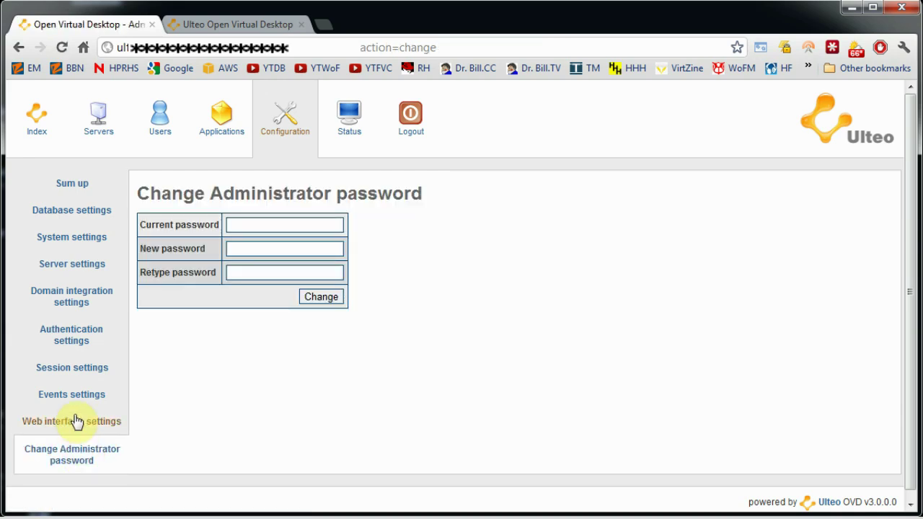
{"action": "left_click", "coordinate": [79, 374]}
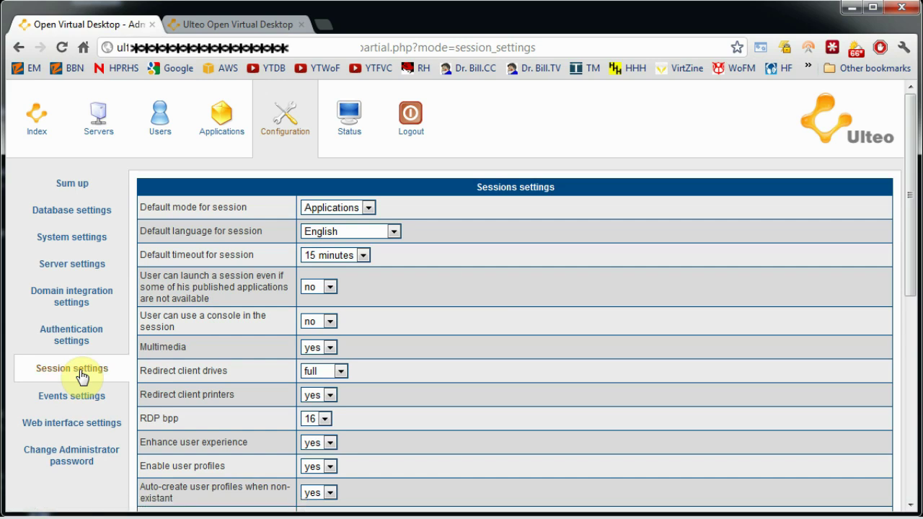
View the Applications list, and review the General Configuration in the system settings again.
{"action": "left_click", "coordinate": [100, 129]}
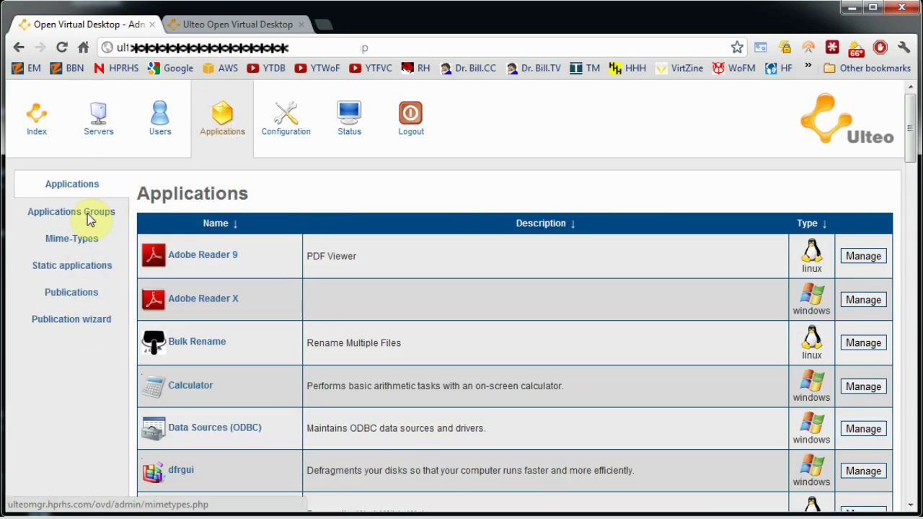
{"action": "left_click", "coordinate": [291, 128]}
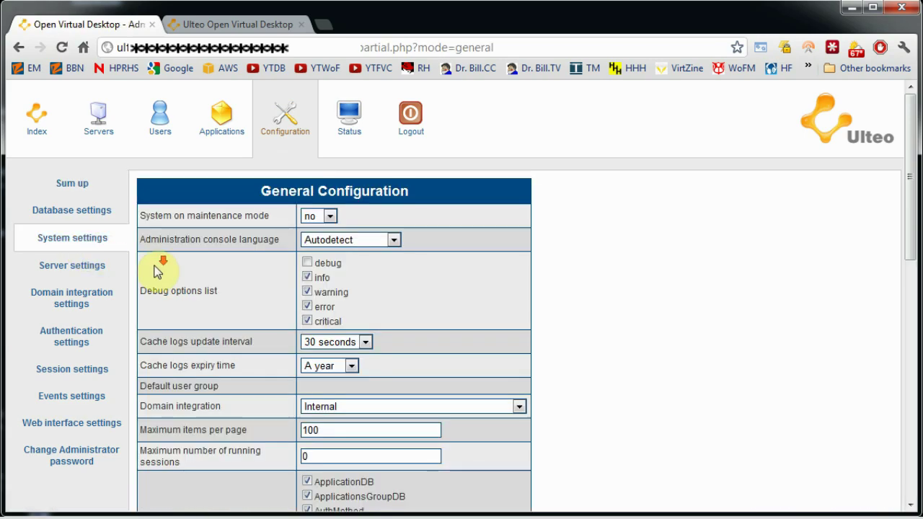
{"action": "scroll", "coordinate": [158, 275], "scroll_direction": "down", "scroll_amount": 6}
{"action": "scroll", "coordinate": [158, 275], "scroll_direction": "down", "scroll_amount": 3}
{"action": "scroll", "coordinate": [158, 274], "scroll_direction": "up", "scroll_amount": 4}
{"action": "scroll", "coordinate": [162, 280], "scroll_direction": "up", "scroll_amount": 5}
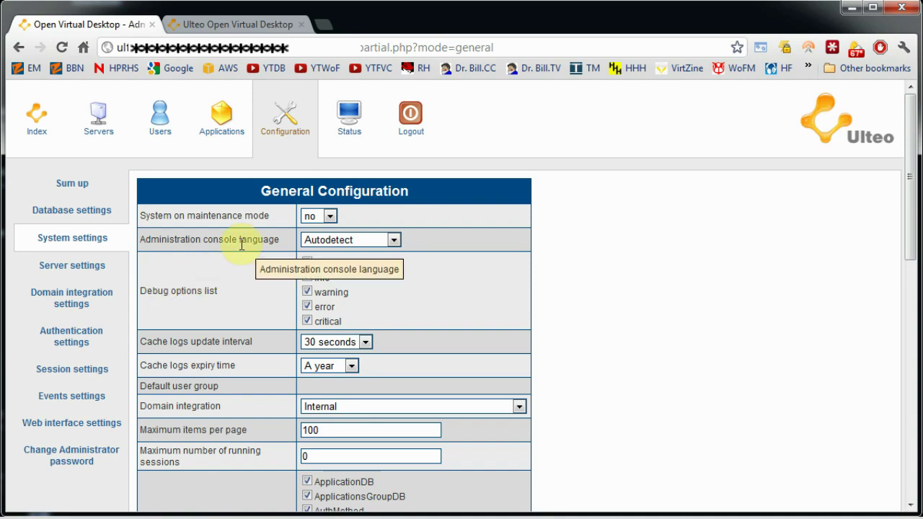
Examine the Slave Server settings down to the load balancing policies for application servers and file servers.
{"action": "left_click", "coordinate": [72, 265]}
{"action": "scroll", "coordinate": [238, 277], "scroll_direction": "down", "scroll_amount": 7}
{"action": "scroll", "coordinate": [239, 278], "scroll_direction": "down", "scroll_amount": 2}
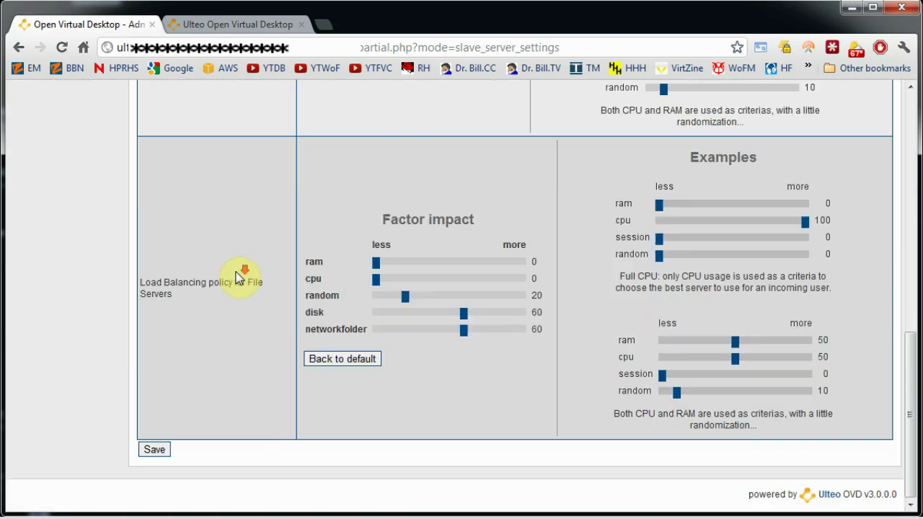
{"action": "scroll", "coordinate": [239, 278], "scroll_direction": "up", "scroll_amount": 10}
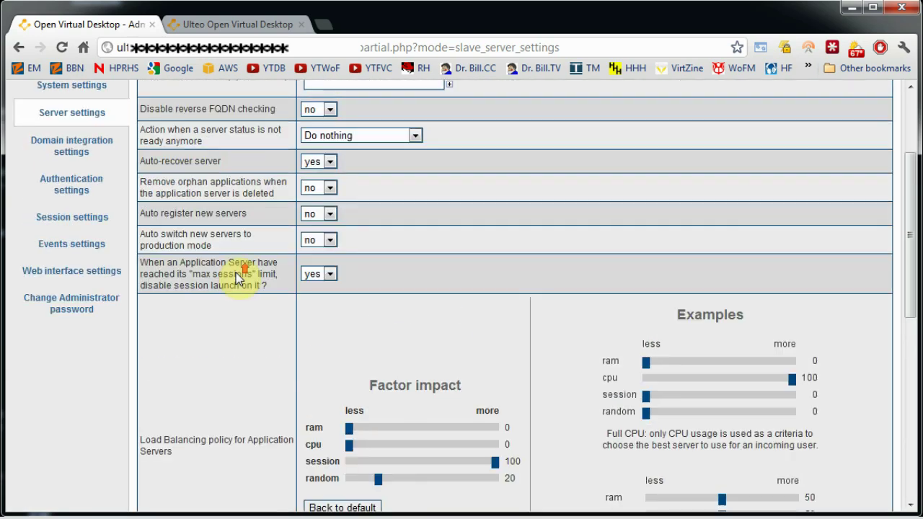
{"action": "scroll", "coordinate": [236, 273], "scroll_direction": "up", "scroll_amount": 2}
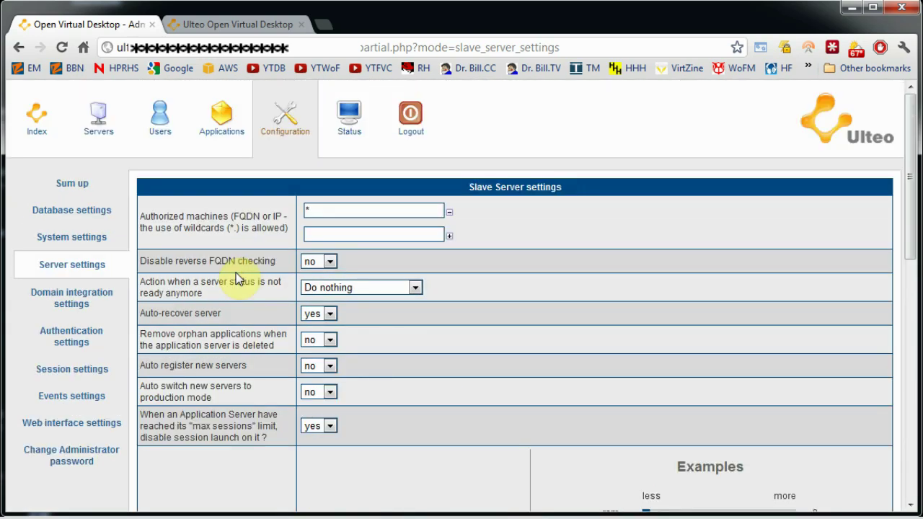
{"action": "left_click", "coordinate": [99, 368]}
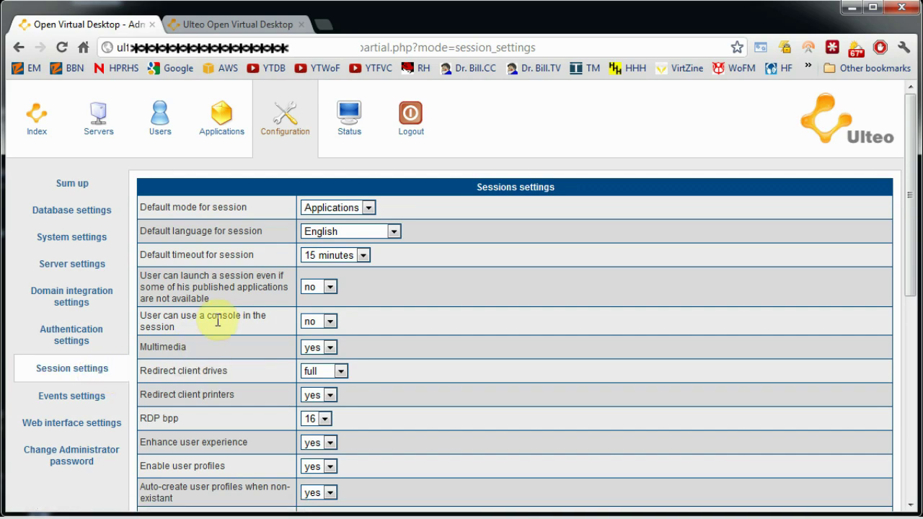
{"action": "scroll", "coordinate": [221, 315], "scroll_direction": "down", "scroll_amount": 6}
{"action": "scroll", "coordinate": [218, 319], "scroll_direction": "down", "scroll_amount": 5}
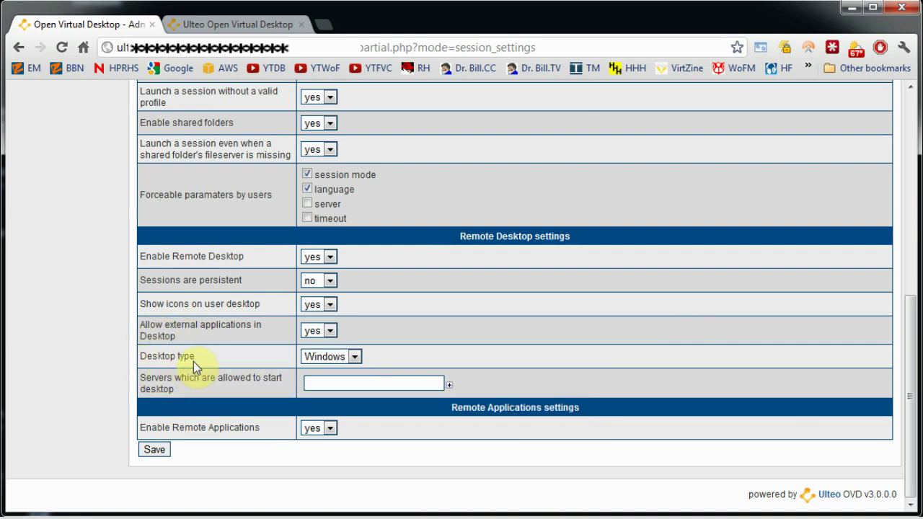
{"action": "left_click", "coordinate": [355, 357]}
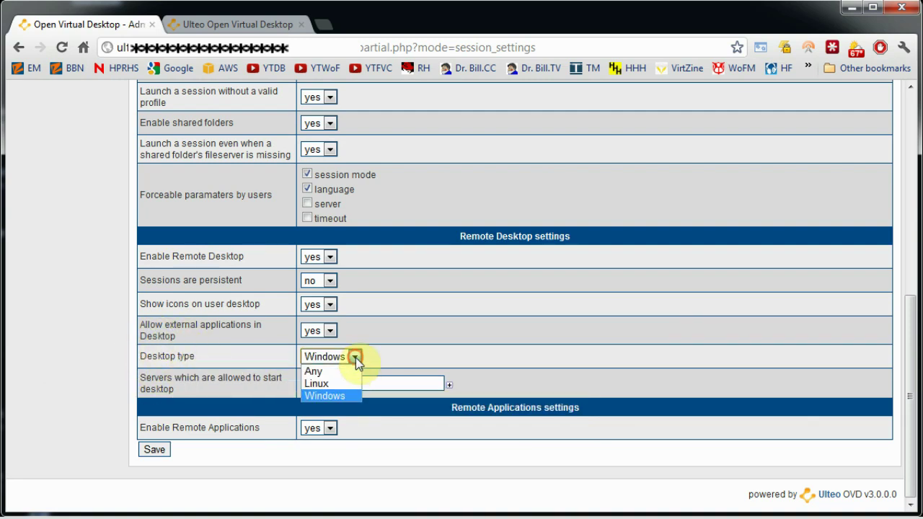
{"action": "left_click", "coordinate": [326, 383]}
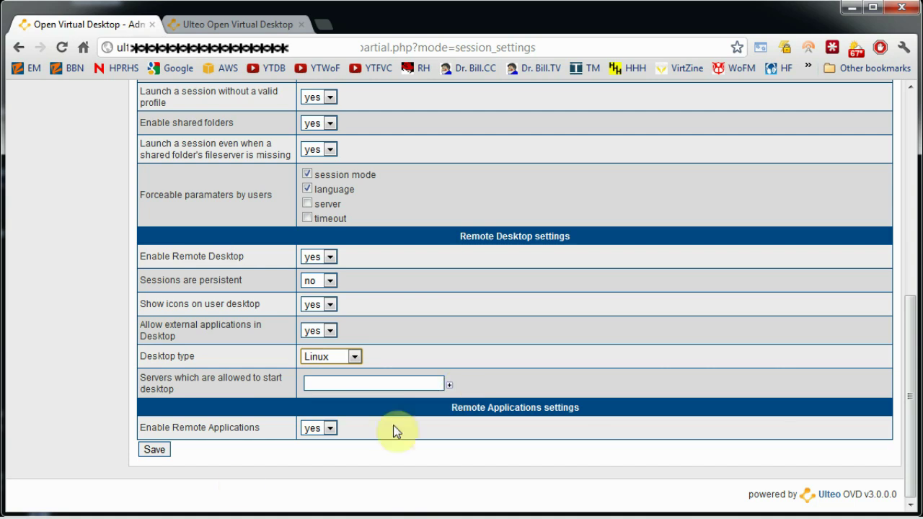
{"action": "left_click", "coordinate": [154, 450]}
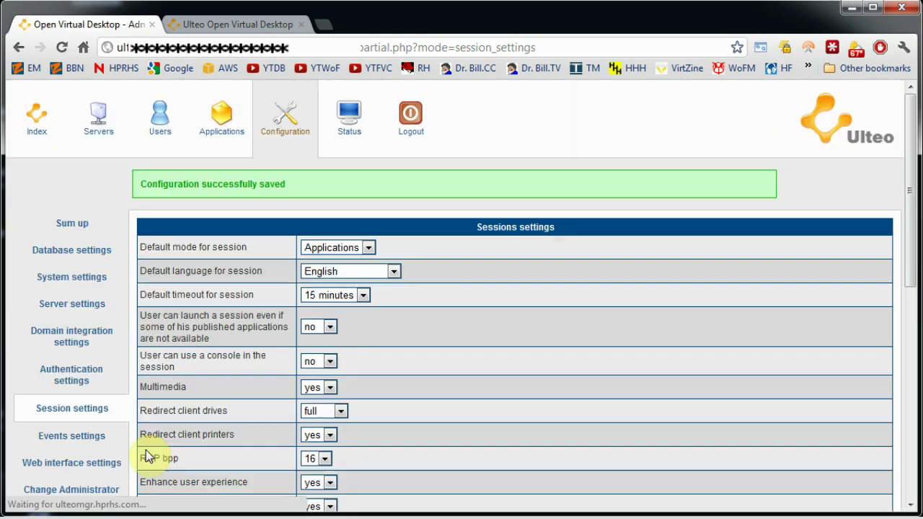
Start a new Ulteo session and connect with the preselected user by entering the account password.
{"action": "left_click", "coordinate": [261, 25]}
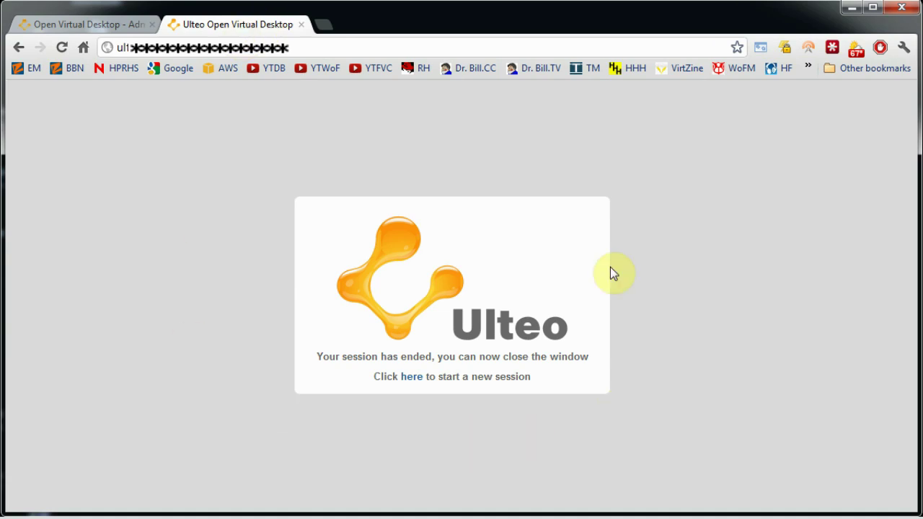
{"action": "left_click", "coordinate": [413, 376]}
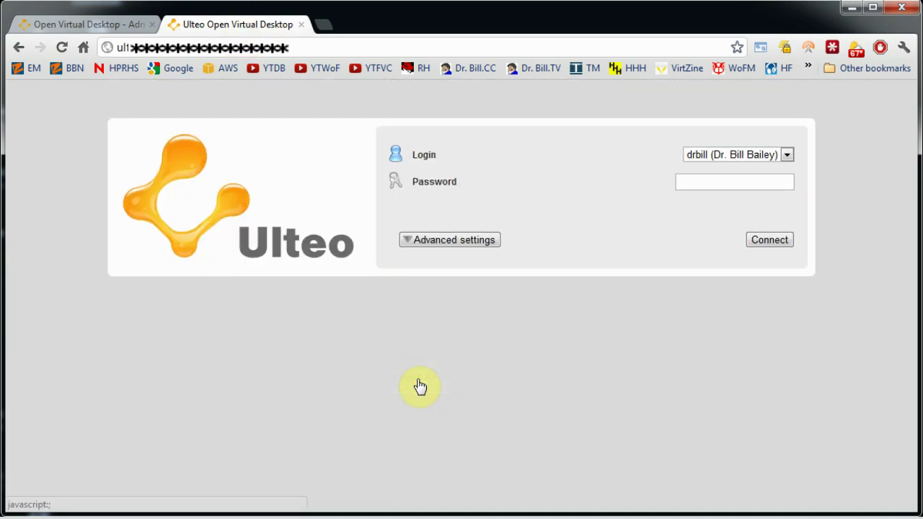
{"action": "left_click", "coordinate": [730, 184]}
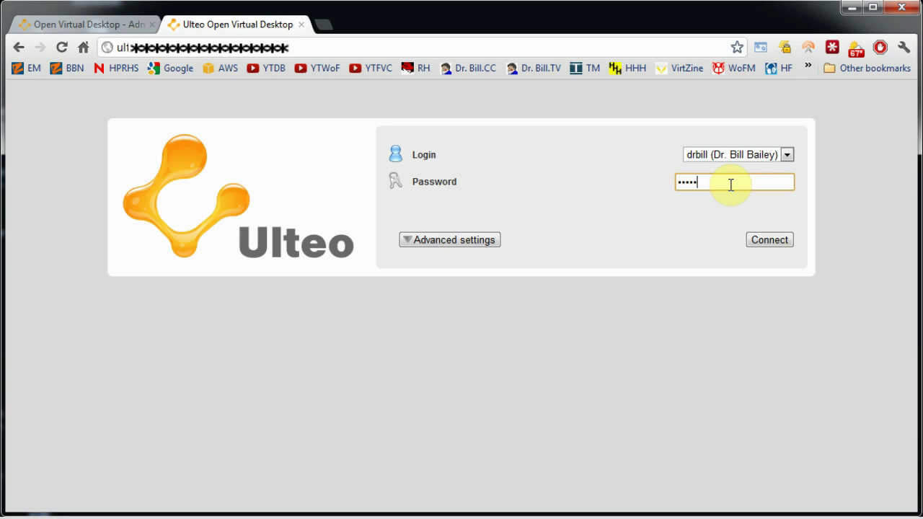
{"action": "key", "text": "Return"}
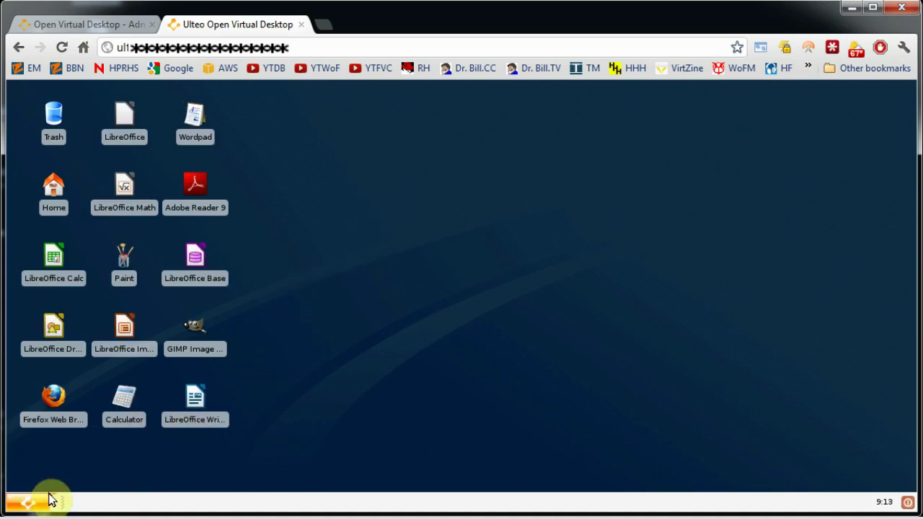
Launch LibreOffice Calc and check its available printers, selecting hp_psc_1300_series (redirected 2) and leaving without printing.
{"action": "left_click", "coordinate": [27, 504]}
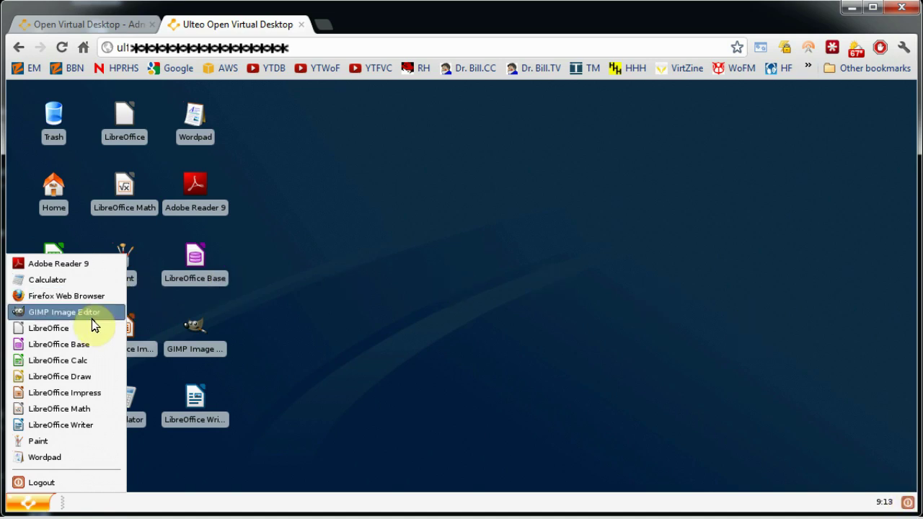
{"action": "left_click", "coordinate": [79, 361]}
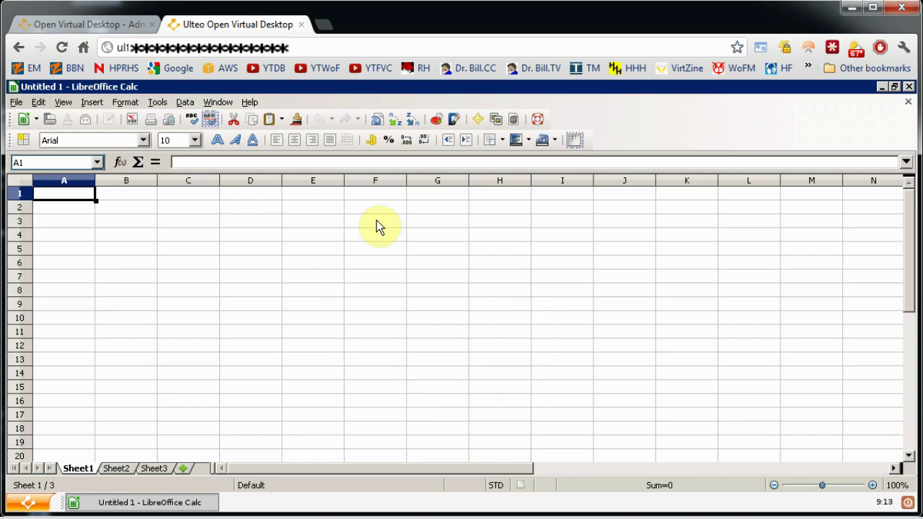
{"action": "left_click", "coordinate": [16, 102]}
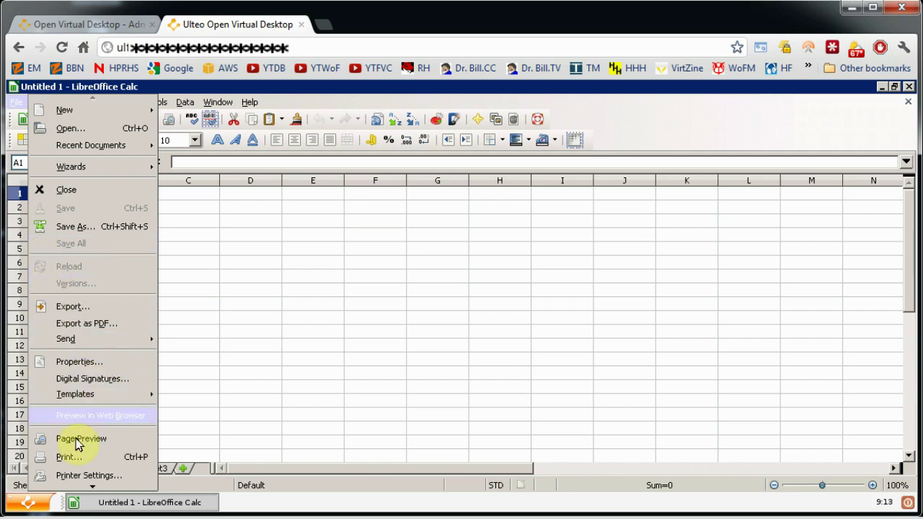
{"action": "left_click", "coordinate": [77, 460]}
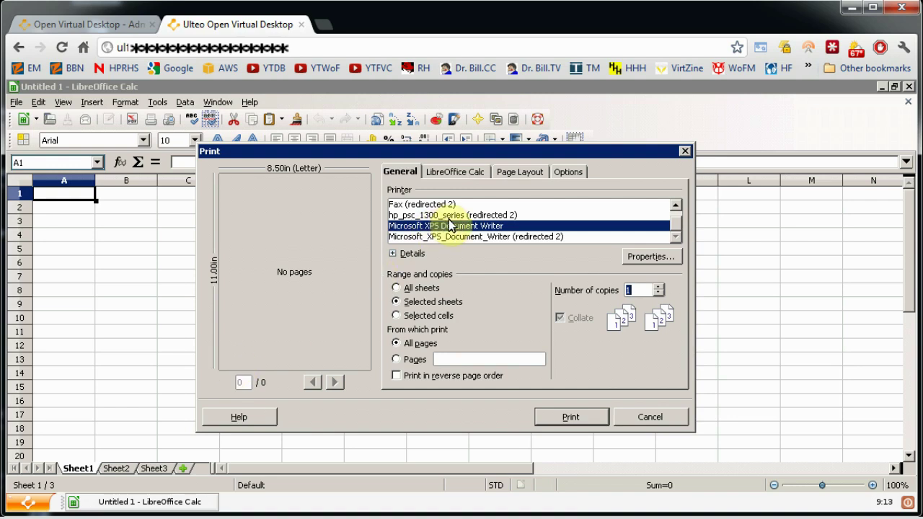
{"action": "left_click", "coordinate": [451, 215]}
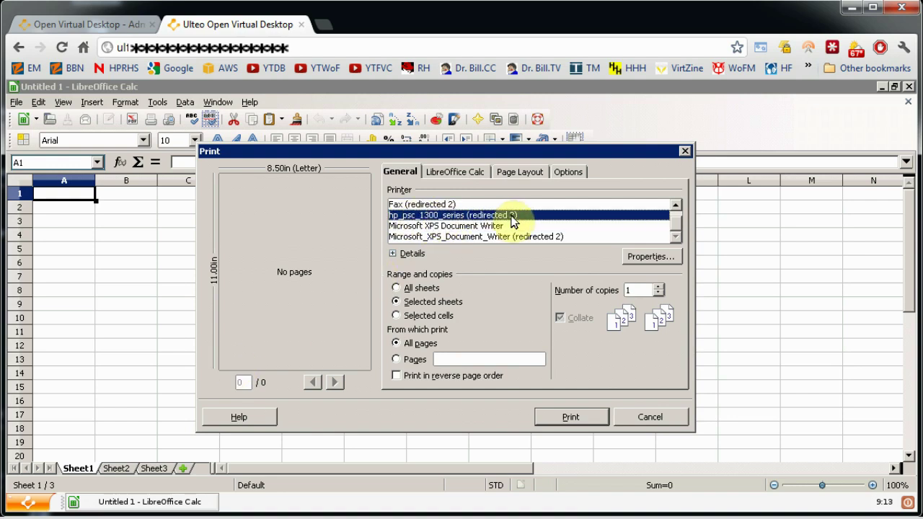
{"action": "left_click", "coordinate": [658, 420]}
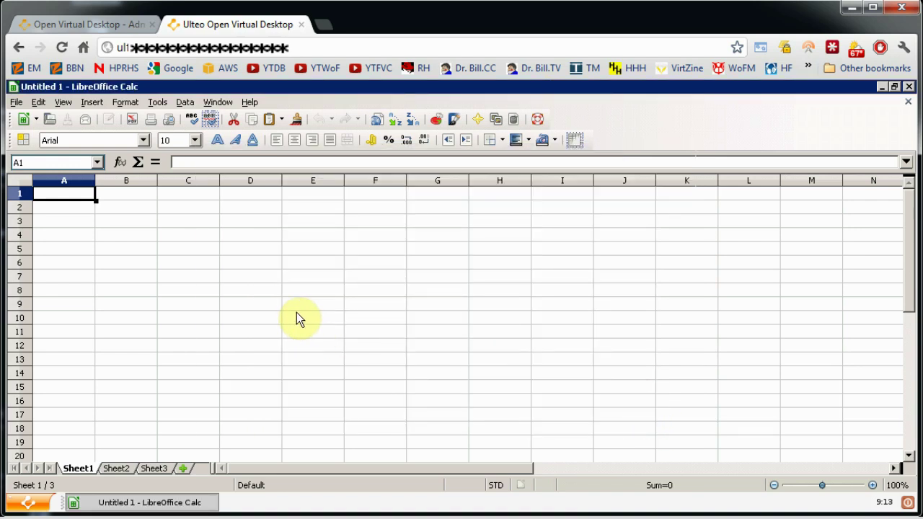
Browse the computer's drives for a file to open down to "Documents on ulteomgr", and close Calc without opening anything.
{"action": "left_click", "coordinate": [16, 102]}
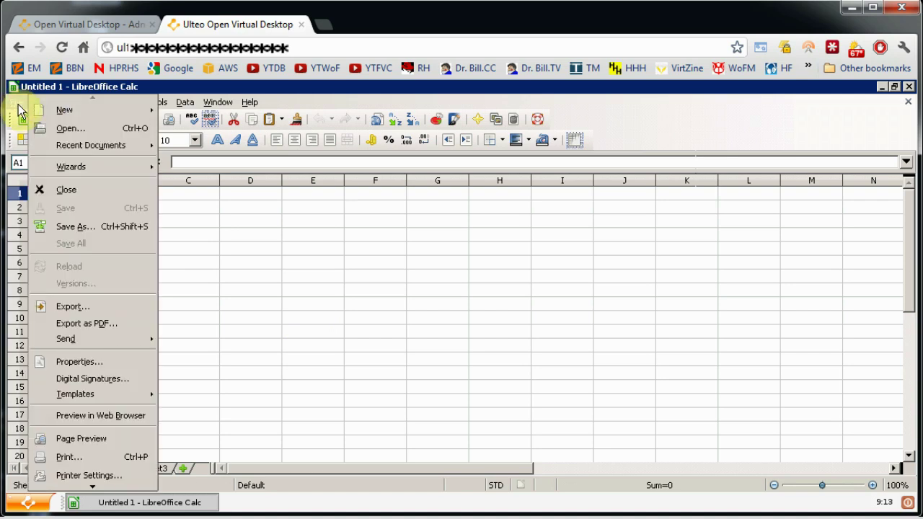
{"action": "left_click", "coordinate": [63, 129]}
{"action": "left_click", "coordinate": [48, 225]}
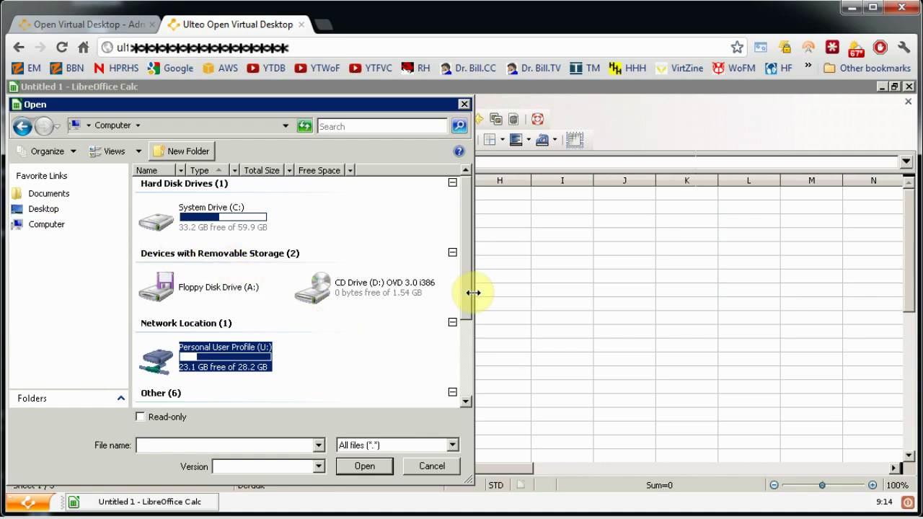
{"action": "left_click_drag", "start_coordinate": [468, 303], "coordinate": [468, 371]}
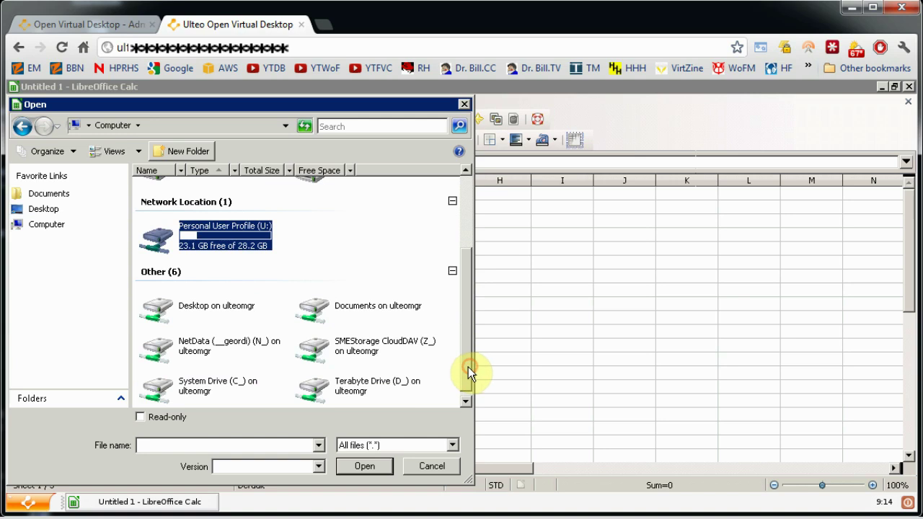
{"action": "left_click", "coordinate": [390, 308]}
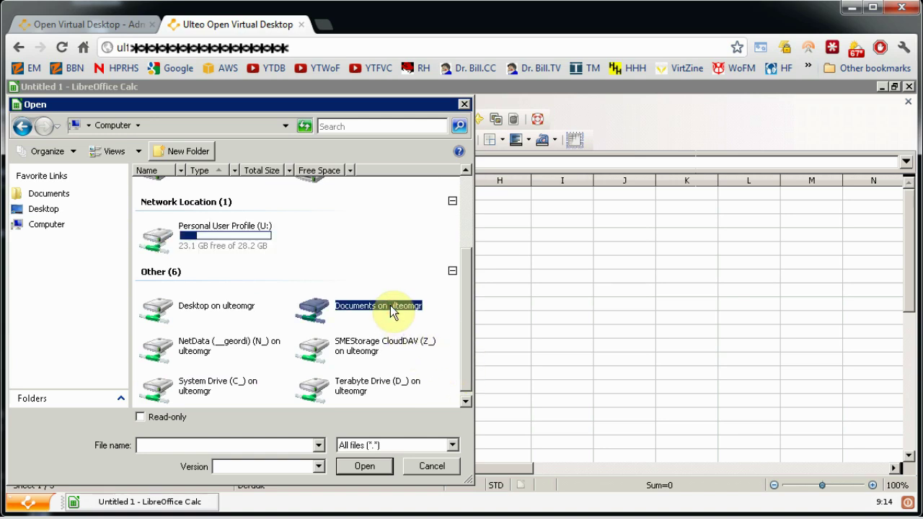
{"action": "double_click", "coordinate": [390, 308]}
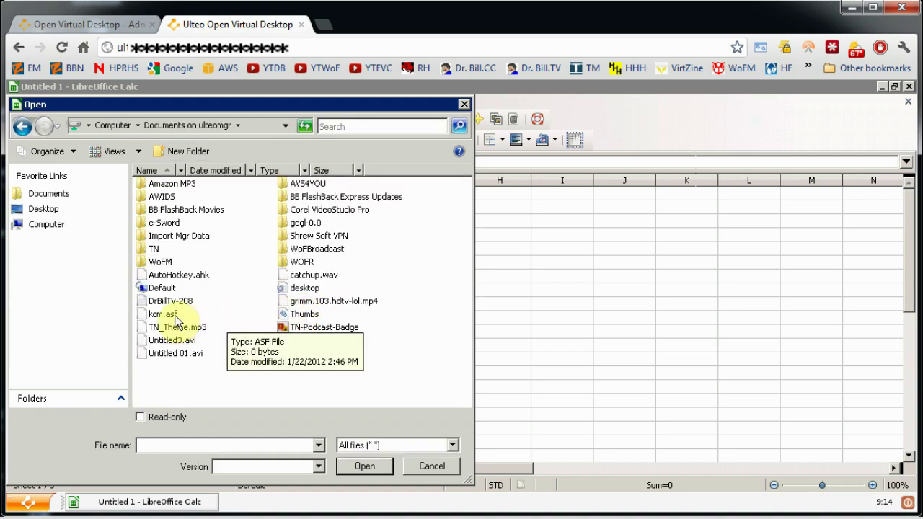
{"action": "left_click", "coordinate": [433, 466]}
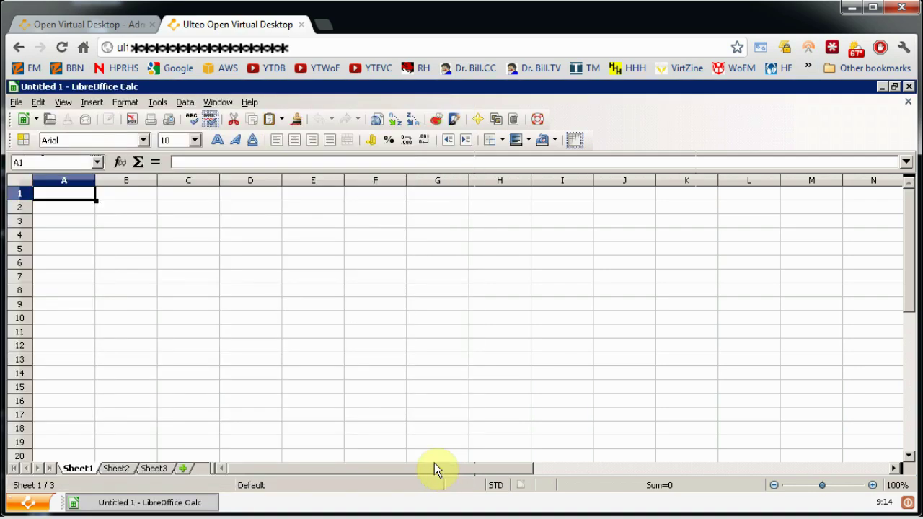
{"action": "left_click", "coordinate": [909, 87]}
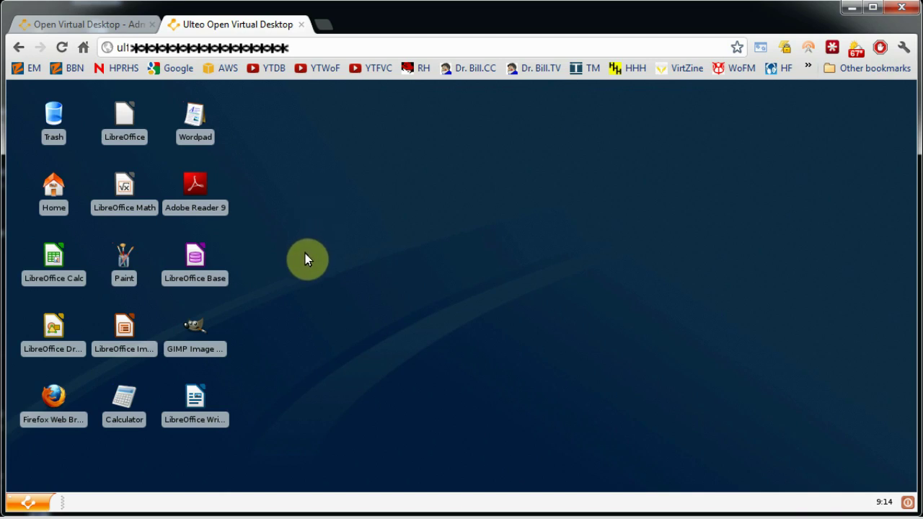
{"action": "double_click", "coordinate": [52, 399]}
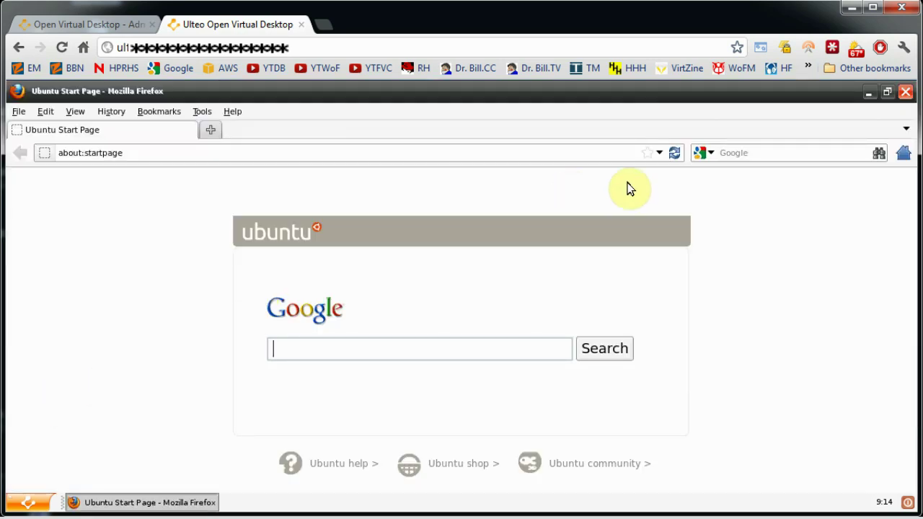
{"action": "left_click_drag", "start_coordinate": [152, 154], "coordinate": [41, 151]}
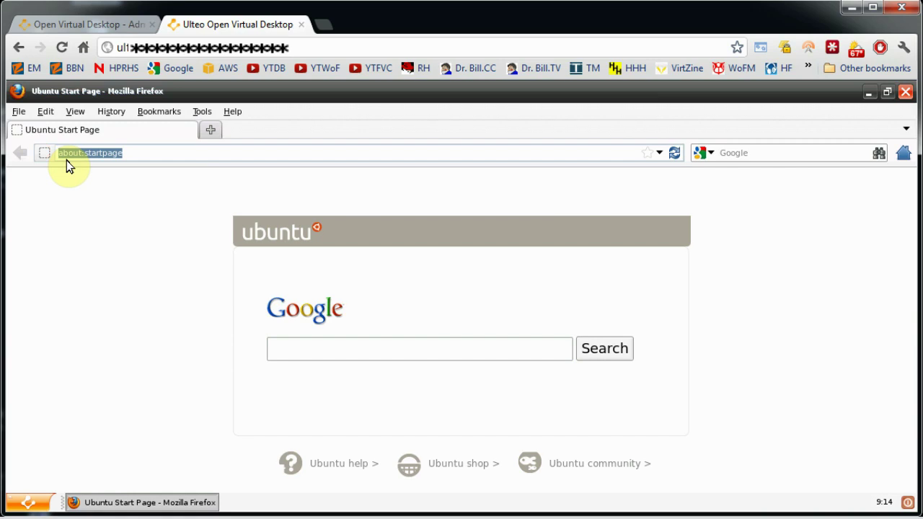
{"action": "type", "text": "www.drb"}
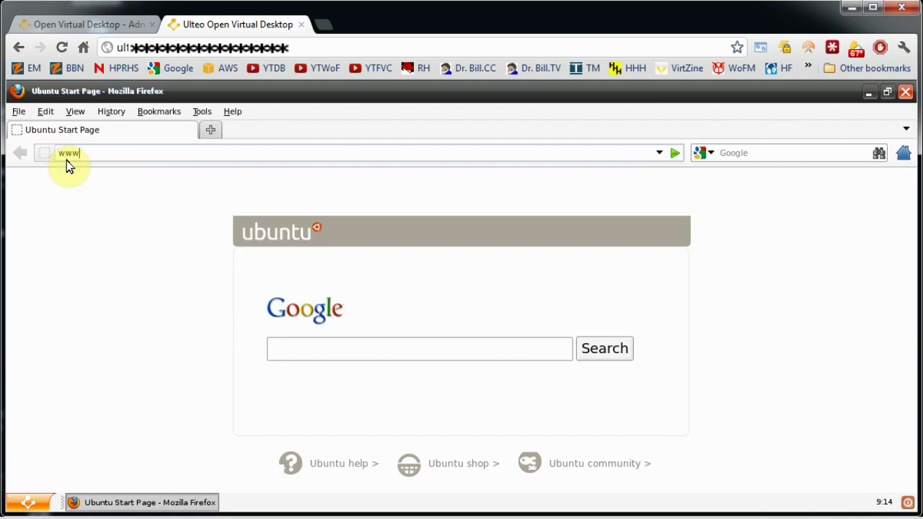
{"action": "type", "text": "ill"}
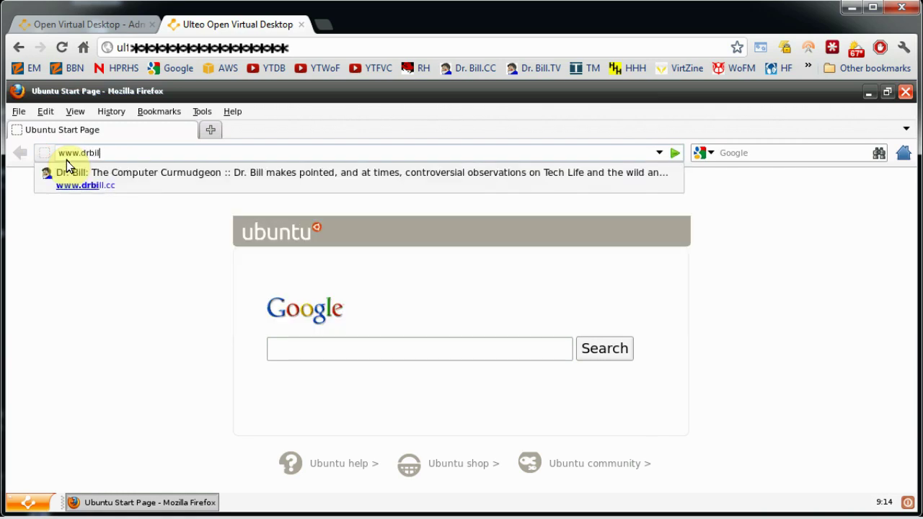
{"action": "type", "text": ".com"}
{"action": "key", "text": "BackSpace"}
{"action": "key", "text": "BackSpace"}
{"action": "type", "text": "c"}
{"action": "key", "text": "Return"}
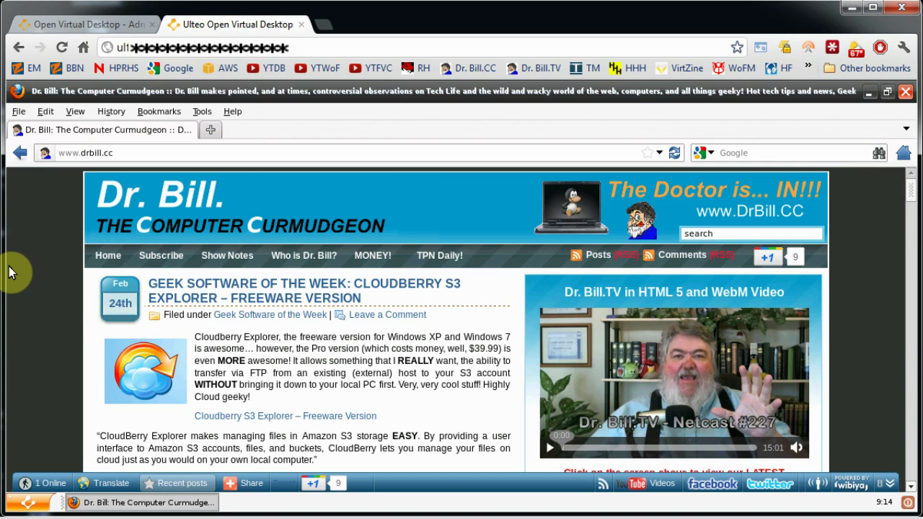
{"action": "left_click", "coordinate": [906, 92]}
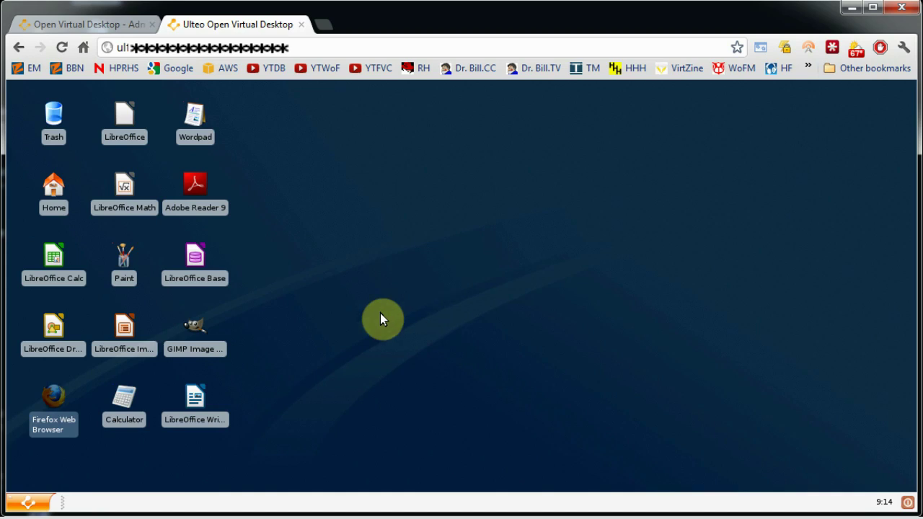
Log out of the virtual Linux desktop and confirm ending the session.
{"action": "left_click", "coordinate": [29, 502]}
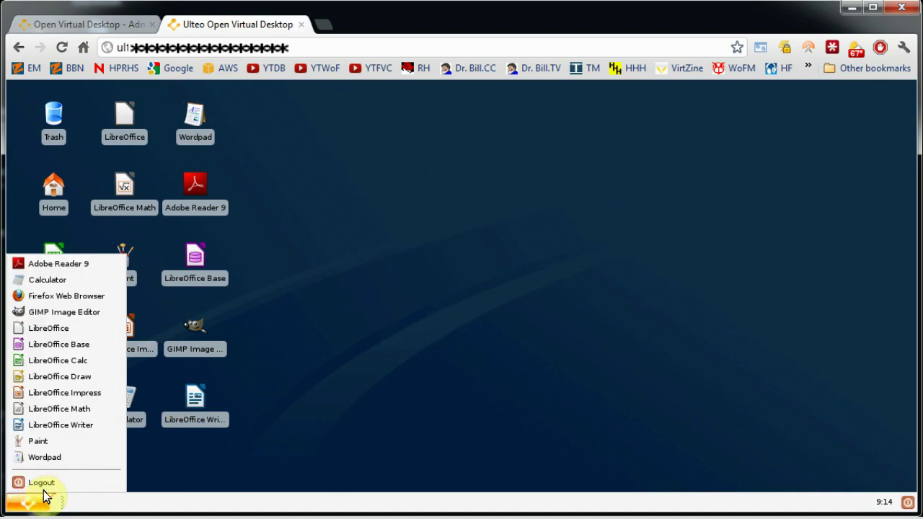
{"action": "left_click", "coordinate": [43, 483]}
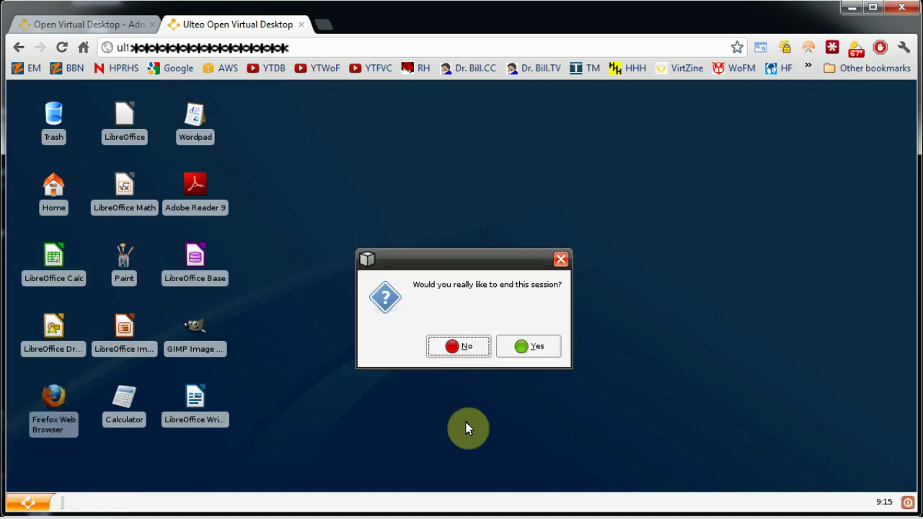
{"action": "left_click", "coordinate": [545, 349]}
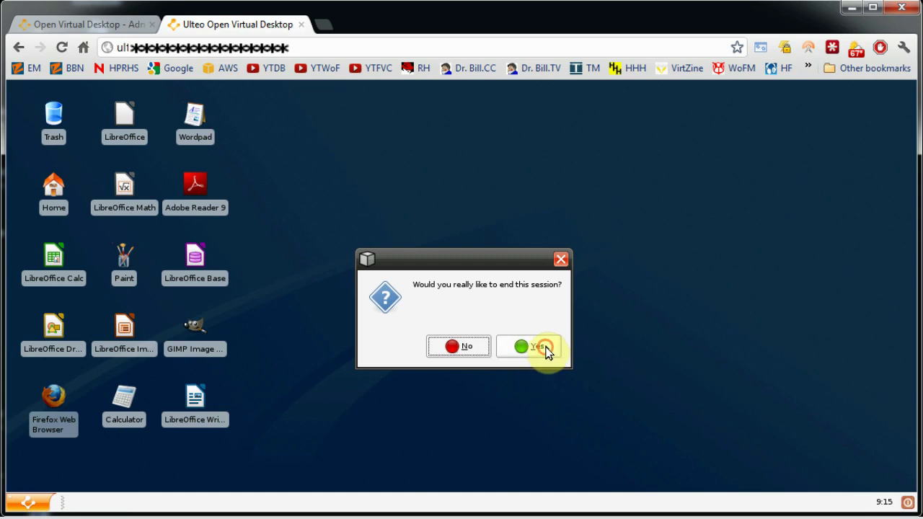